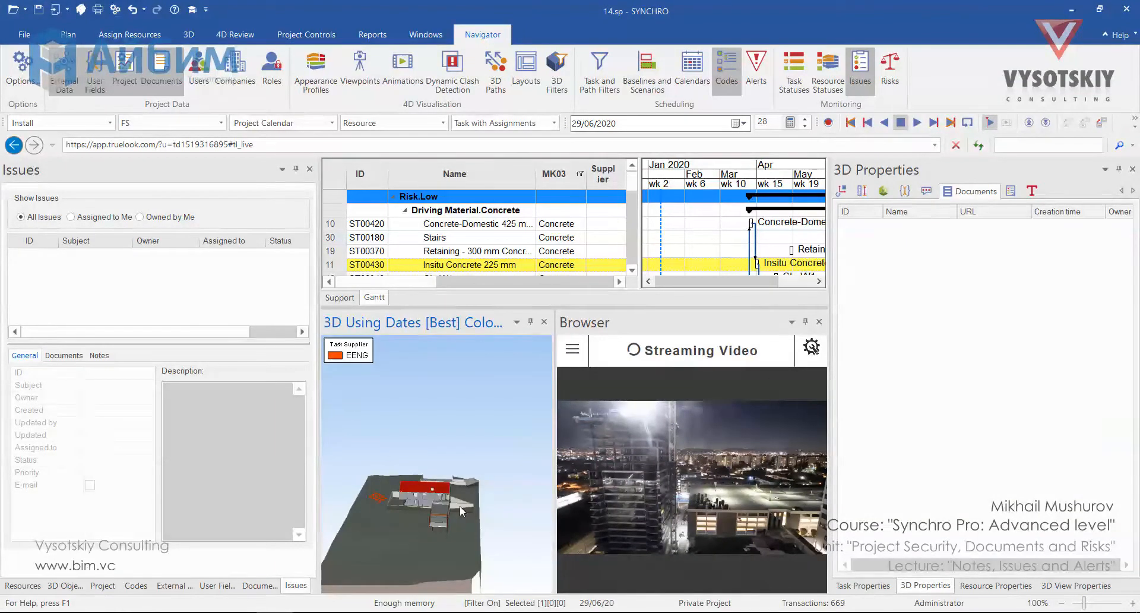
Select the retaining wall in the 3D view and add a note to its 3D properties.
scroll(460, 505, up, 4)
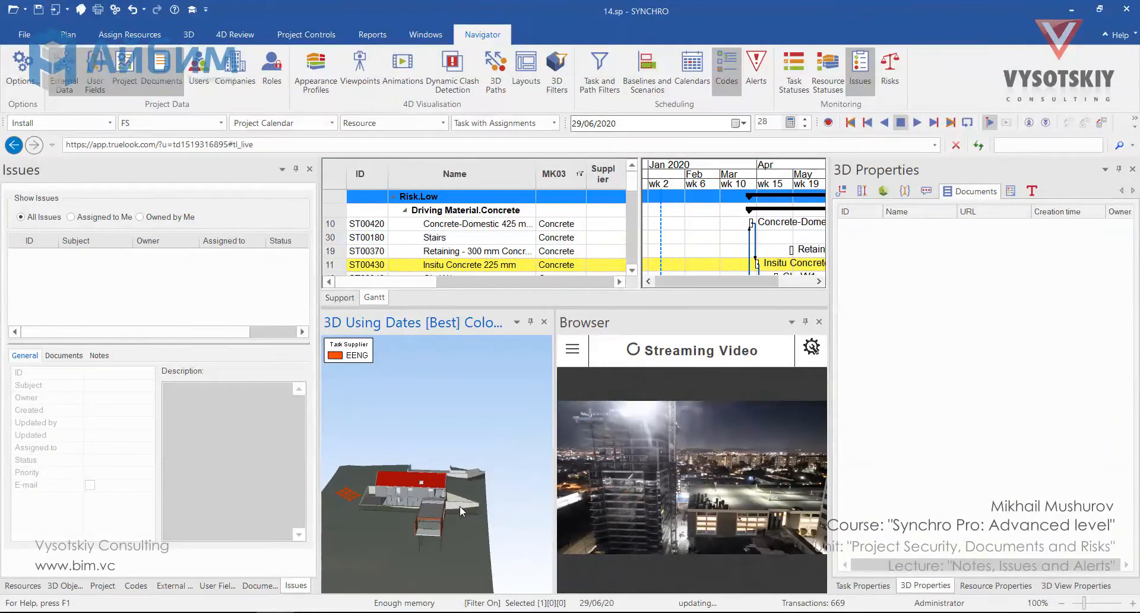
click(465, 465)
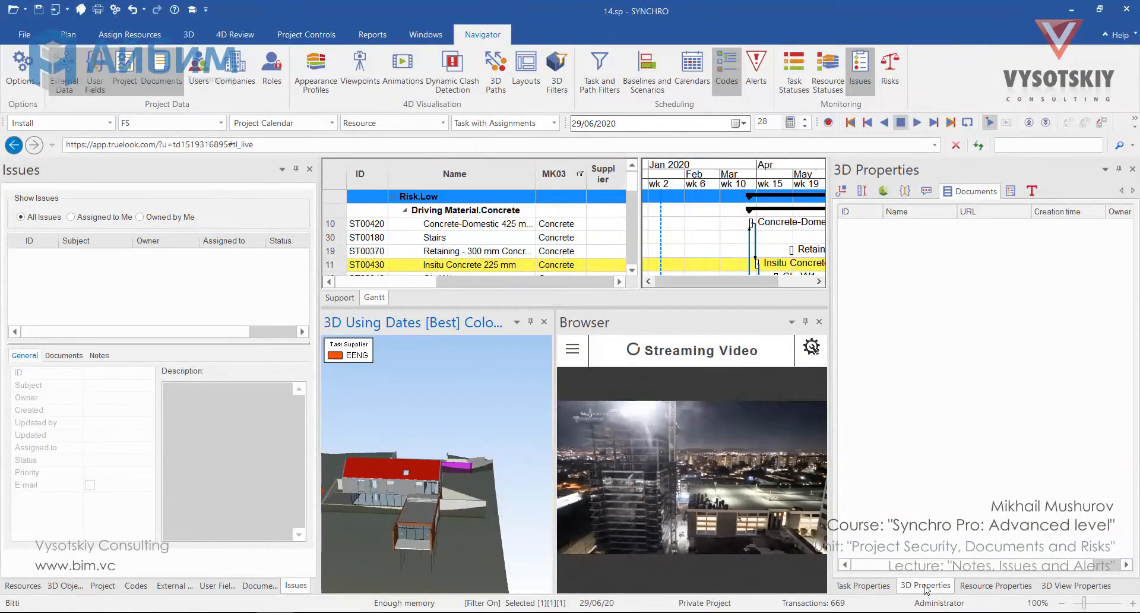
click(927, 192)
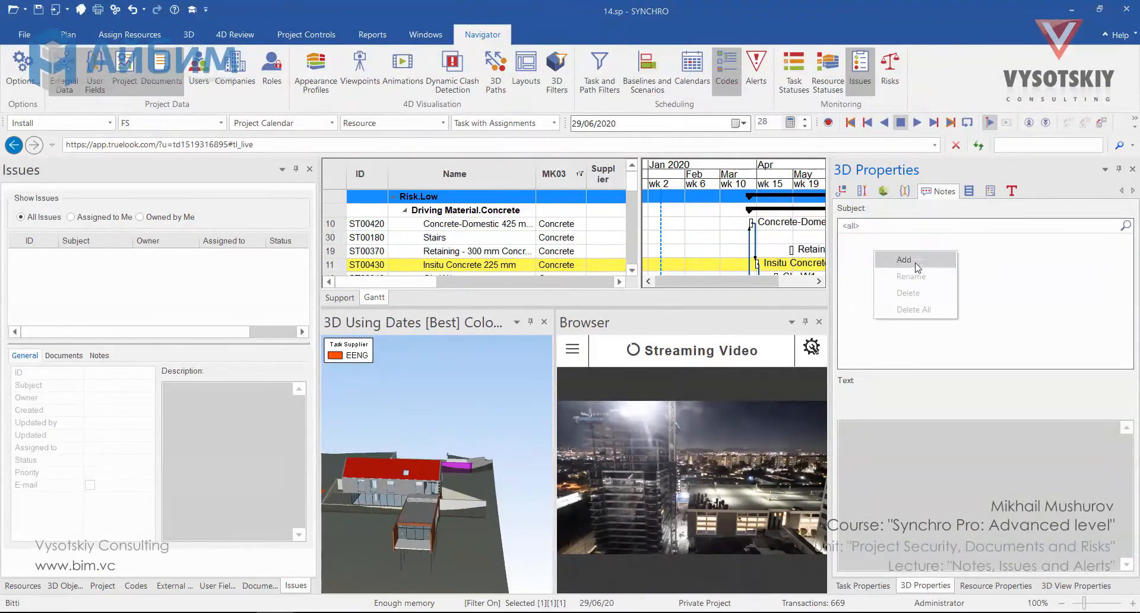
click(909, 260)
click(922, 244)
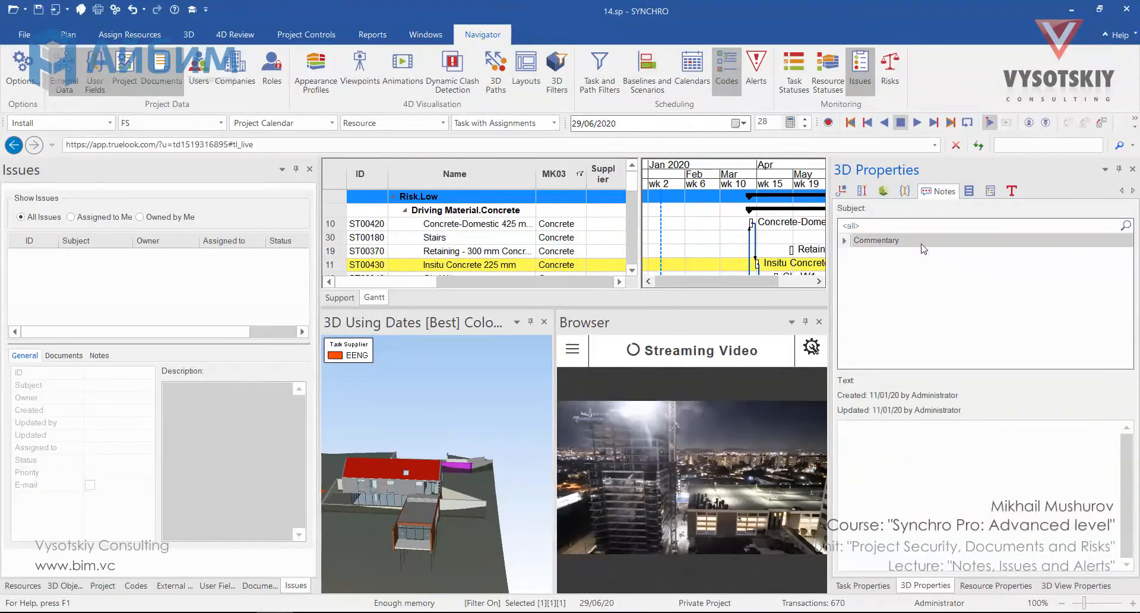
Rename the wall's new note to "Cast date" and enter 11/01/2020 as its text.
click(914, 240)
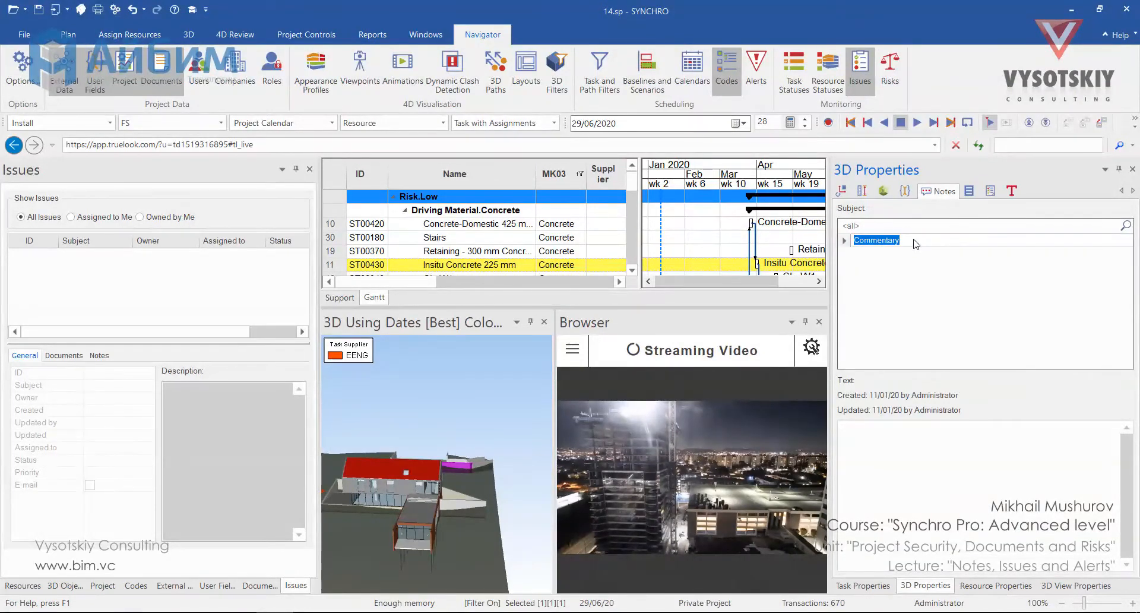
key(BackSpace)
text(Cast date)
click(918, 458)
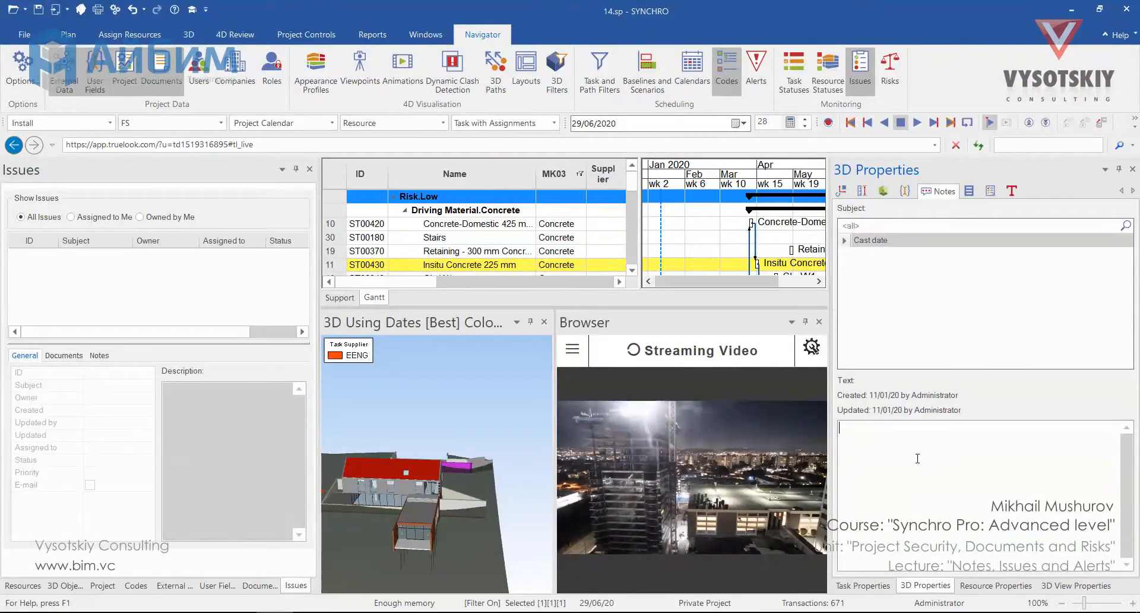
text(11/01/20)
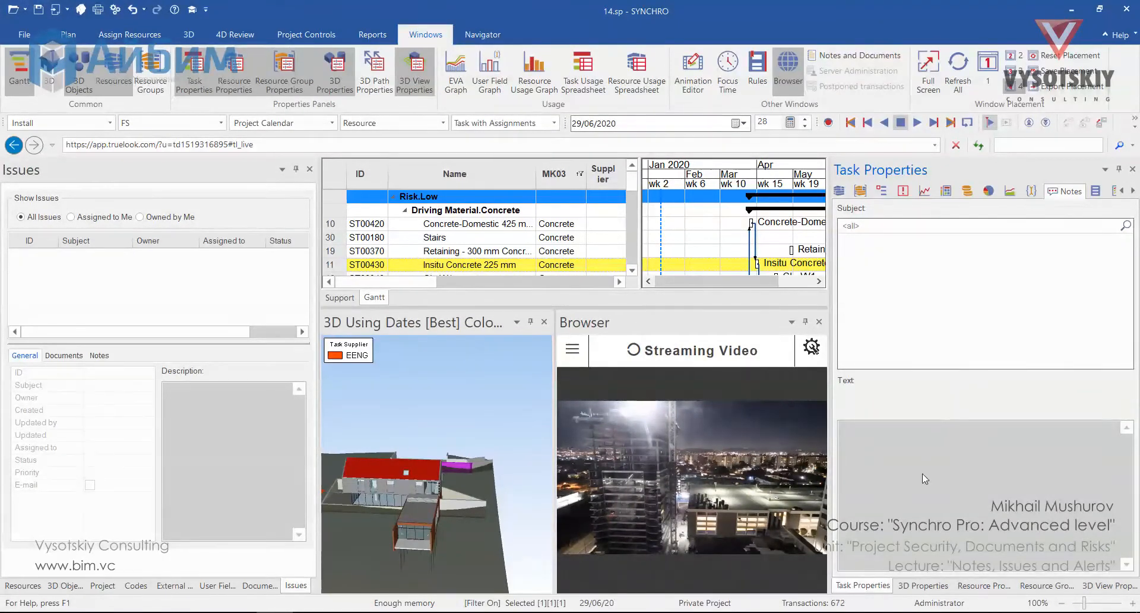
Compare the notes sections of the 3D, resource and resource group properties.
click(923, 585)
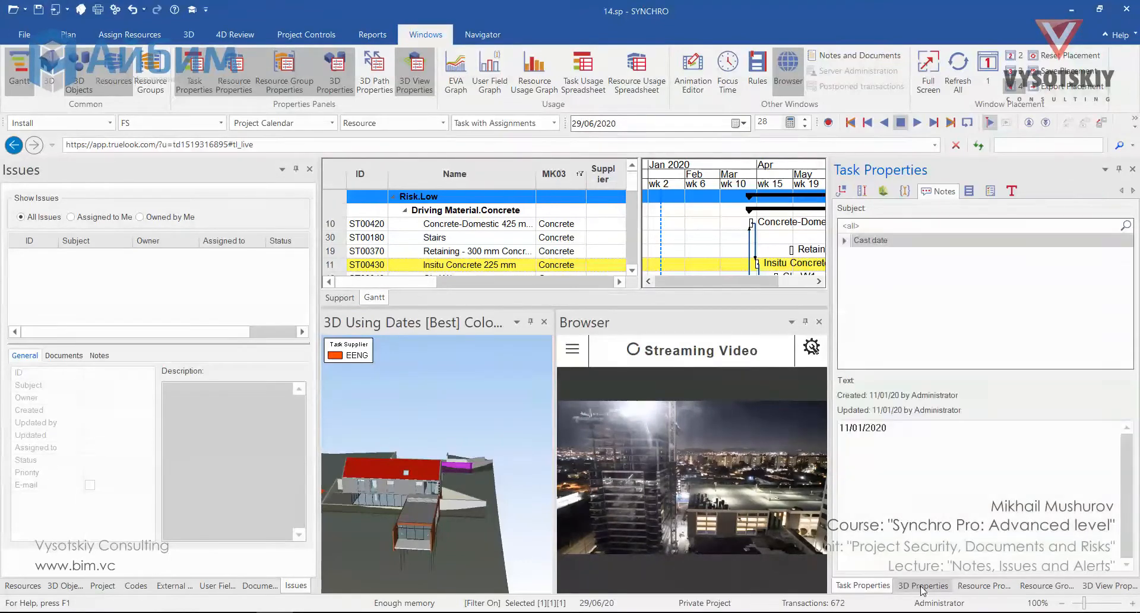
click(975, 587)
click(1056, 586)
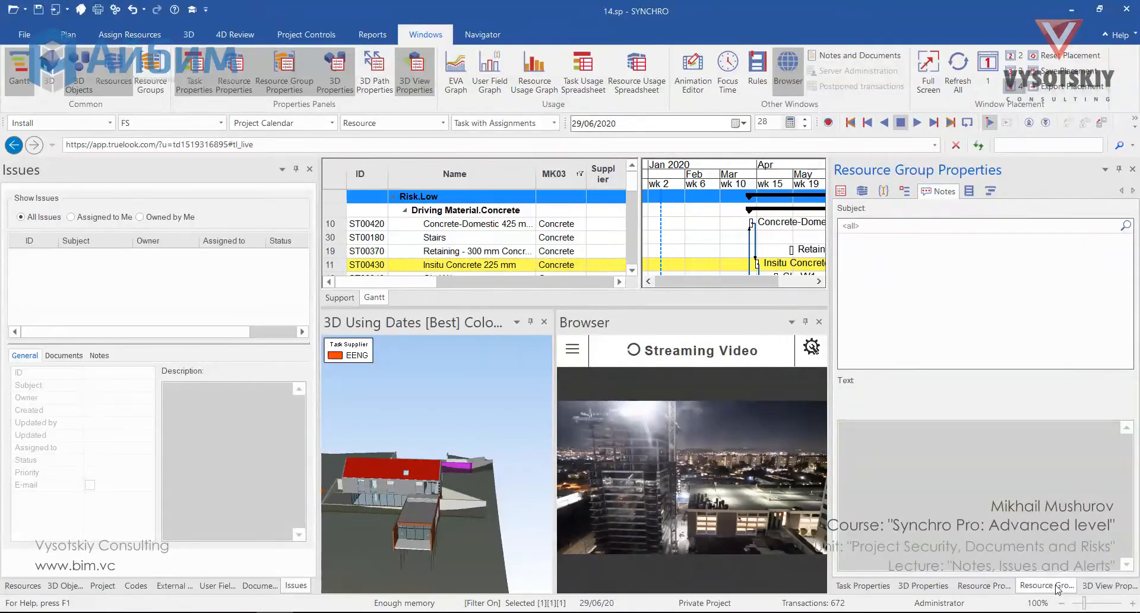
Start adding a new issue and attach the Concrete Ratio document from the Materials > Concrete folder.
click(482, 36)
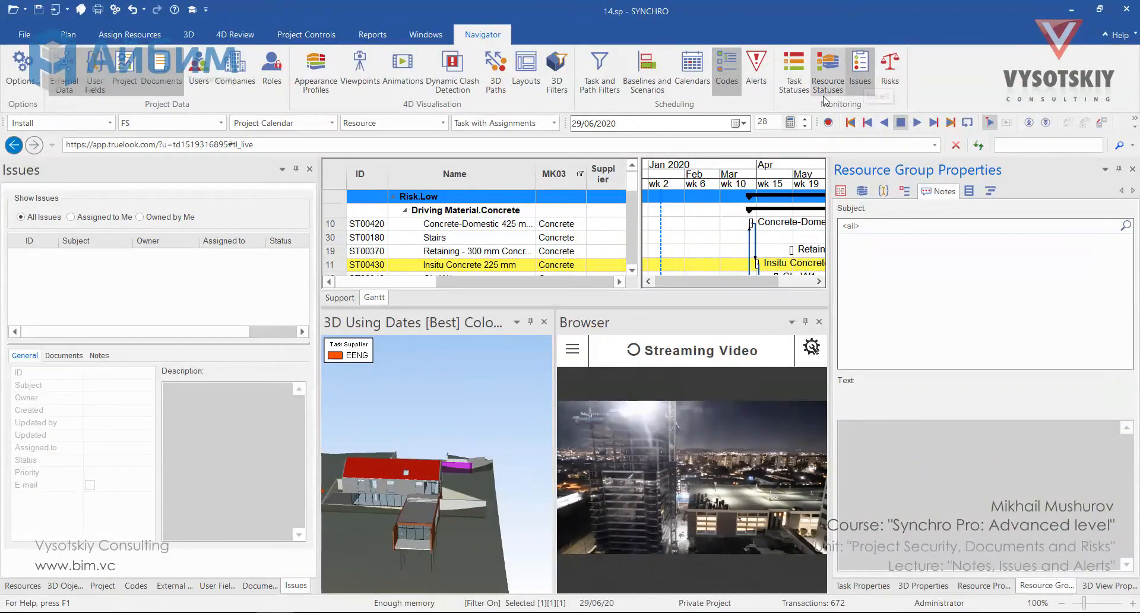
right_click(128, 277)
click(146, 286)
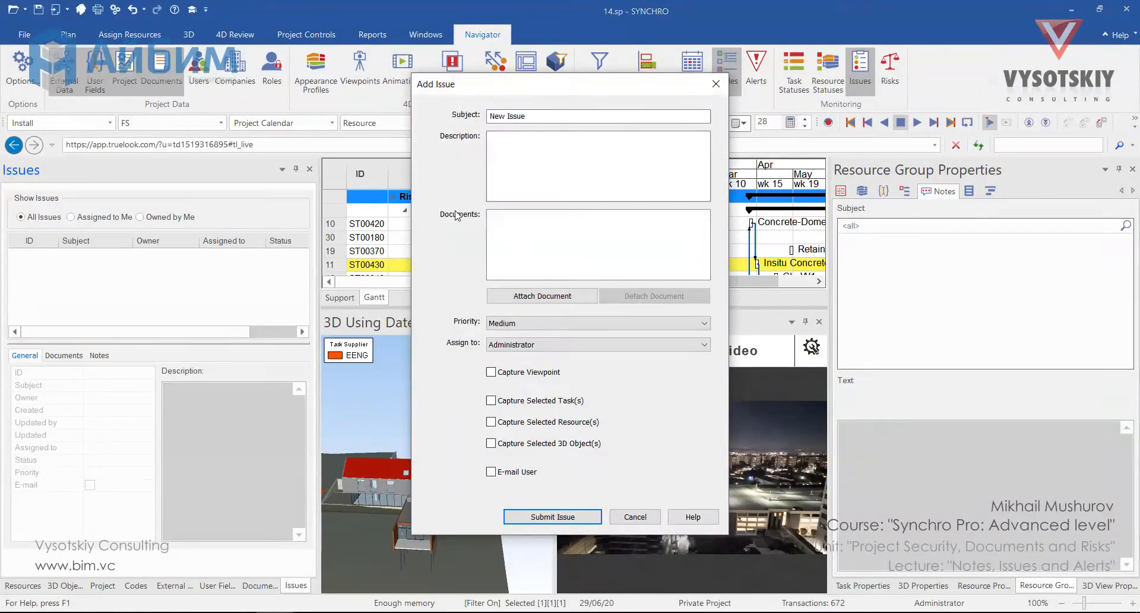
click(540, 159)
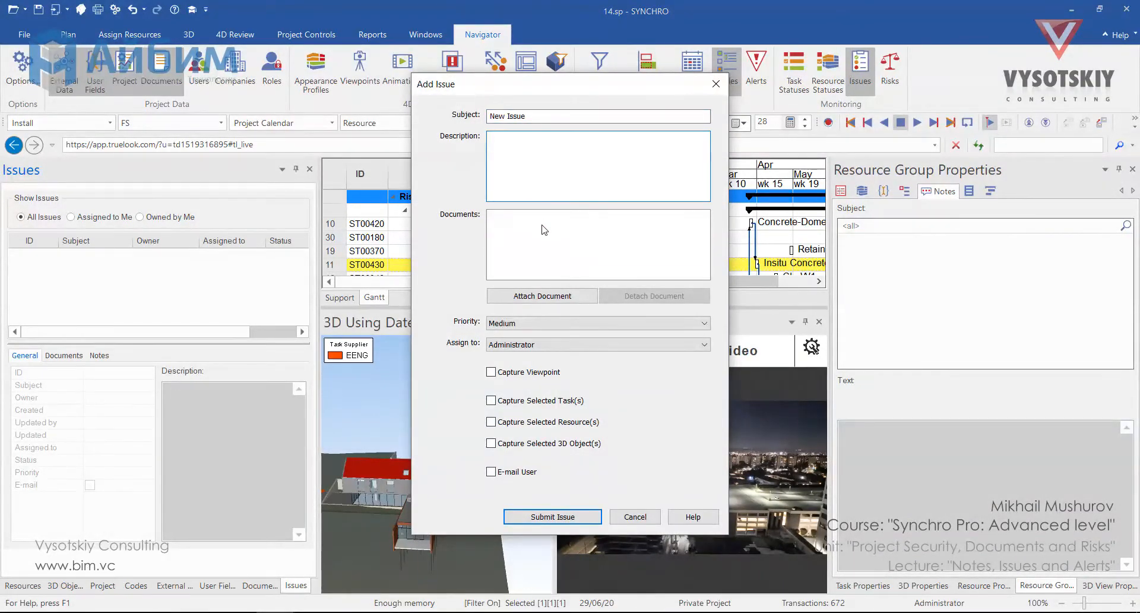
click(561, 297)
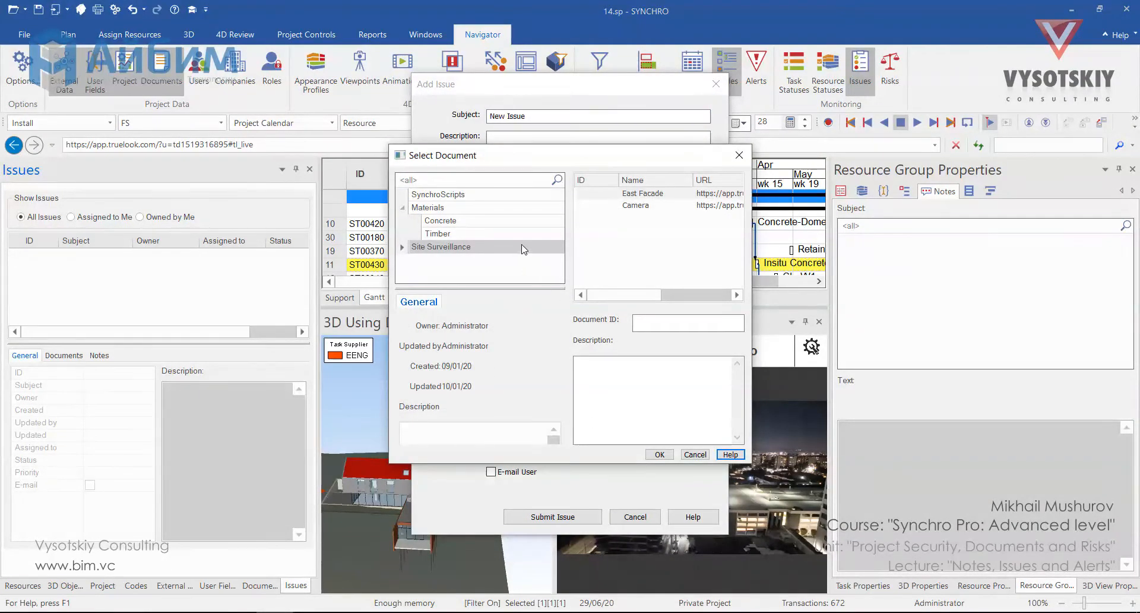
click(549, 219)
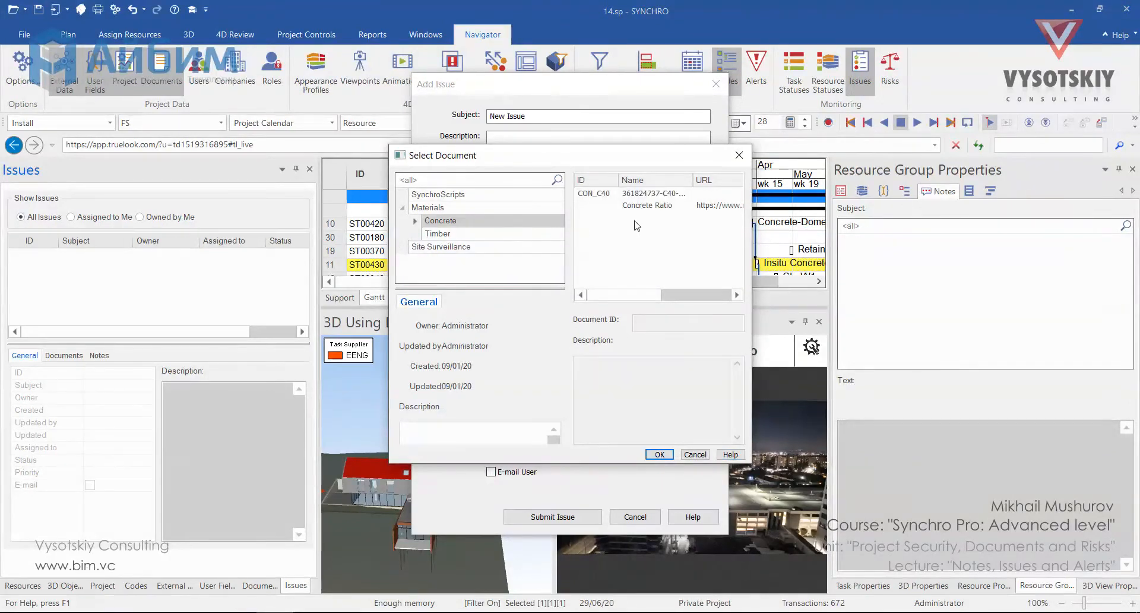
click(659, 454)
Keep the issue's priority at Medium and assign it to Administrator.
click(589, 324)
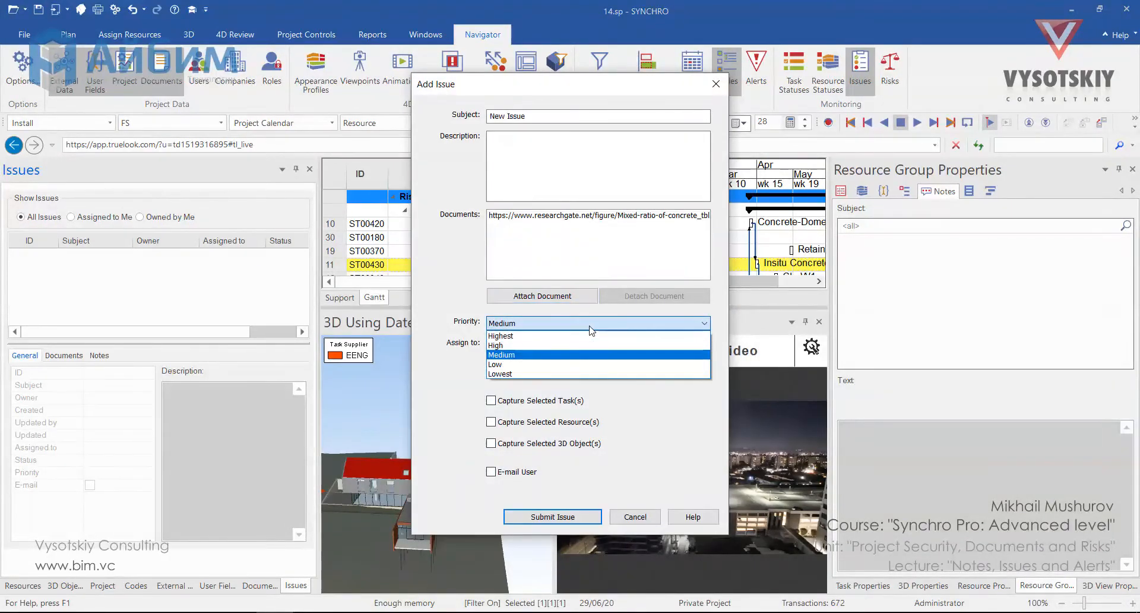
click(590, 325)
click(597, 344)
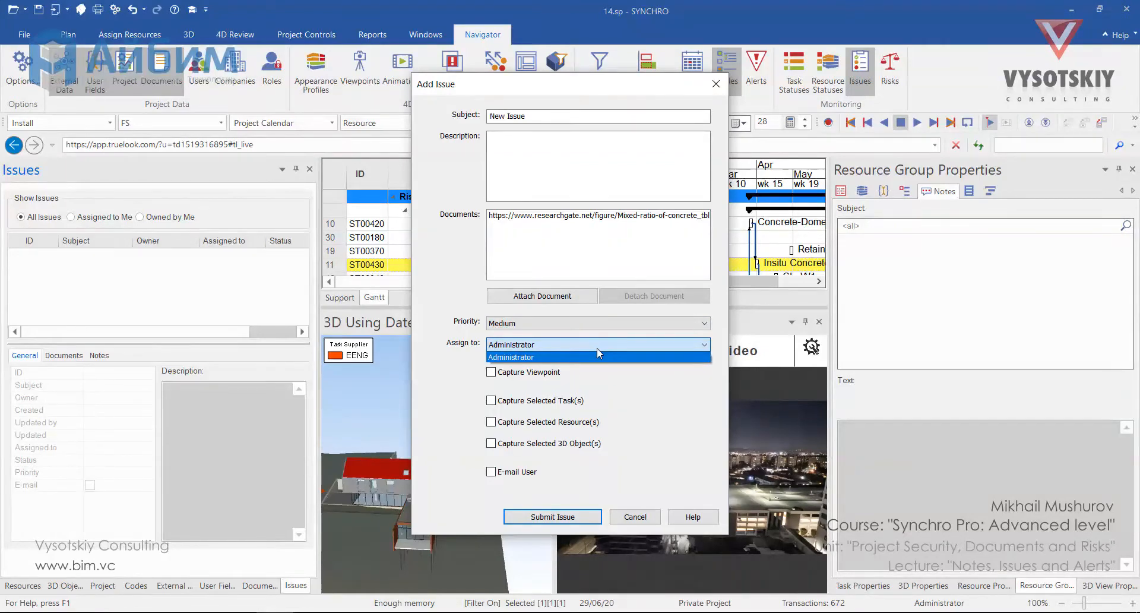
click(597, 356)
Capture the selected resources, 3D objects and a viewpoint named "wall" for the issue, and submit it.
drag(523, 89, 706, 81)
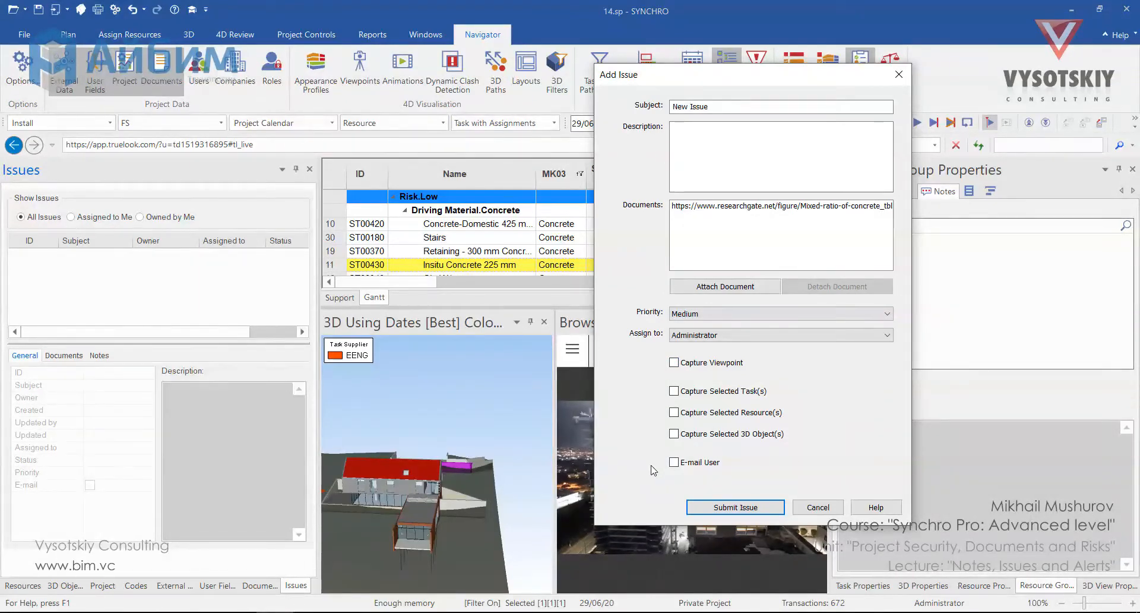
click(674, 362)
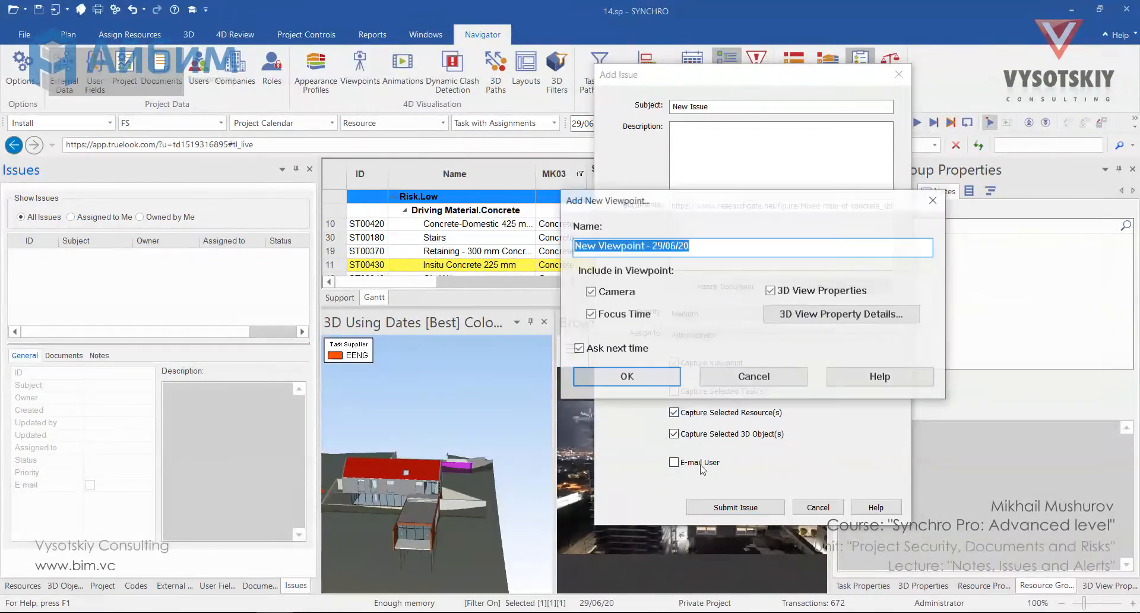
text(wall)
click(649, 379)
click(739, 506)
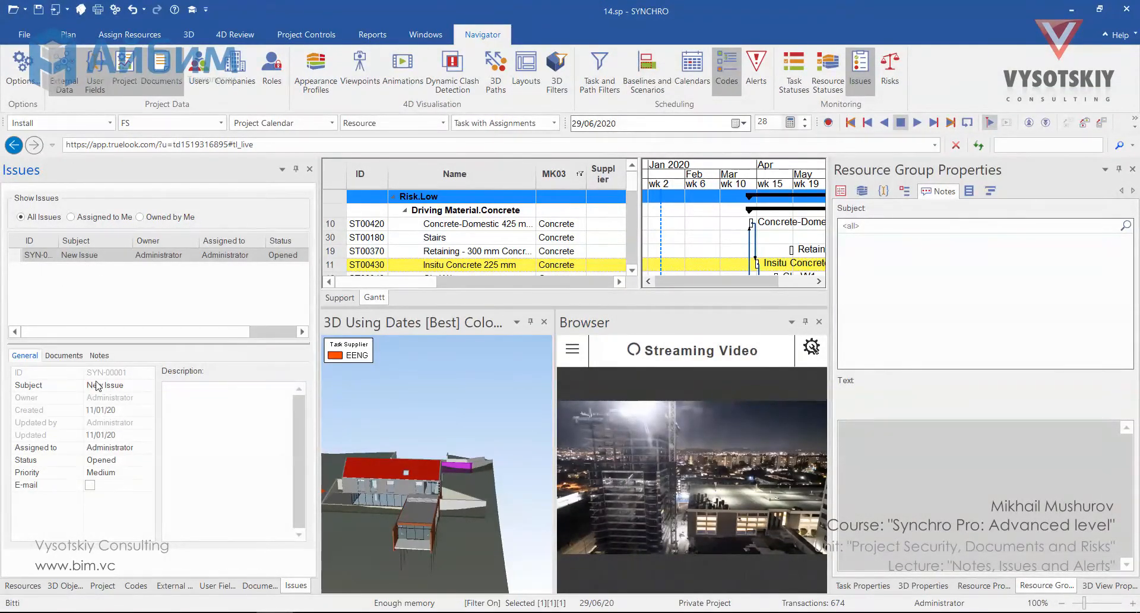
Check the documents and notes attached to the submitted issue.
click(64, 355)
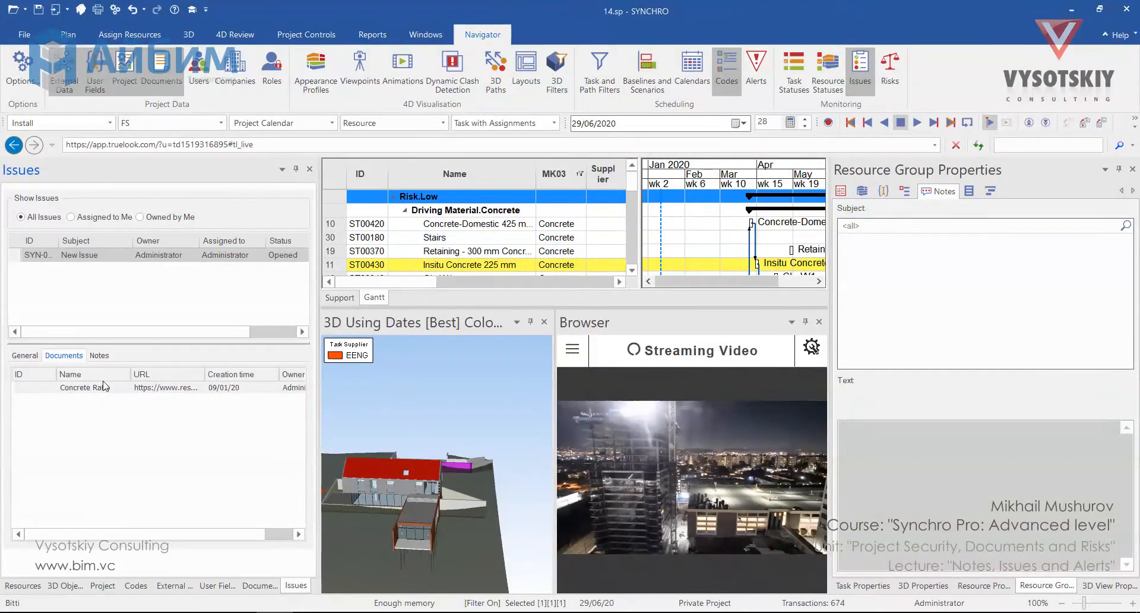
click(100, 355)
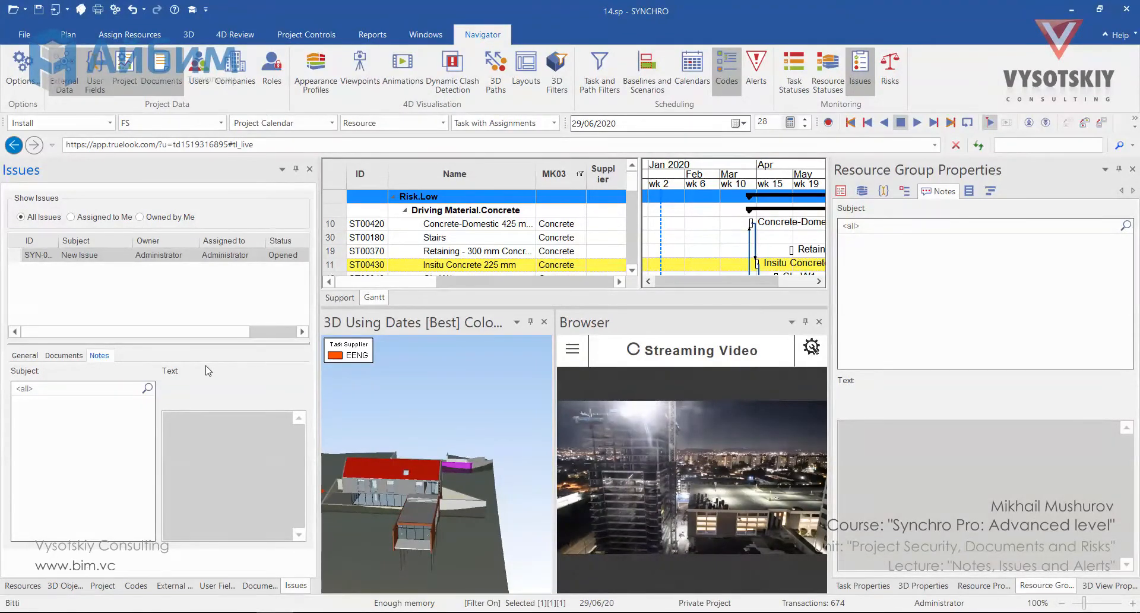
Clear the 3D selection, and select everything captured in the new issue with its viewpoint activated.
click(424, 462)
scroll(424, 462, down, 8)
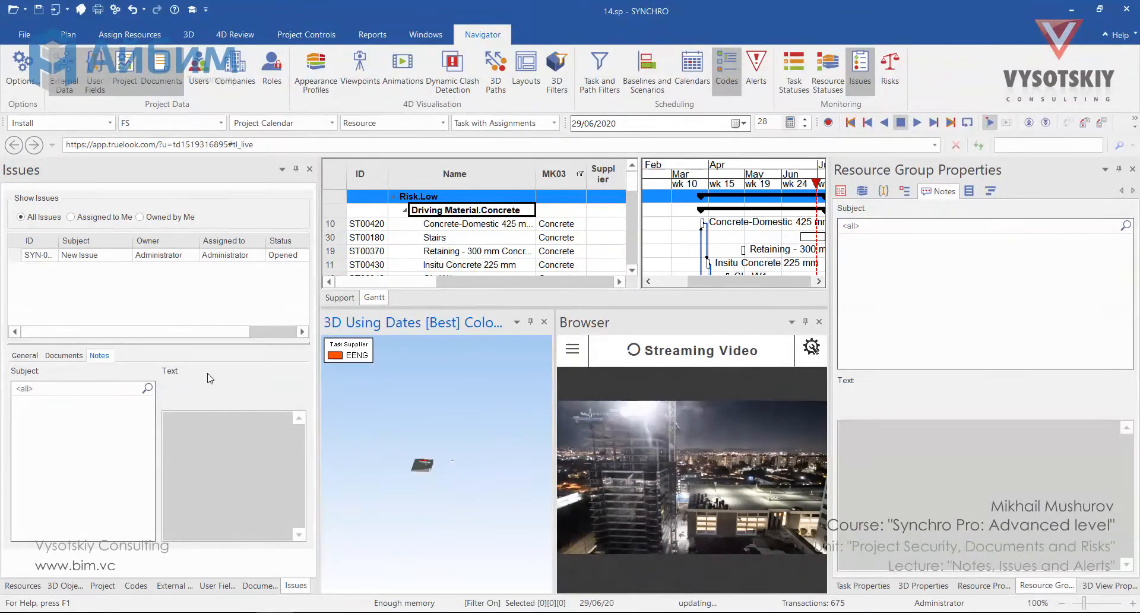
click(117, 260)
right_click(117, 260)
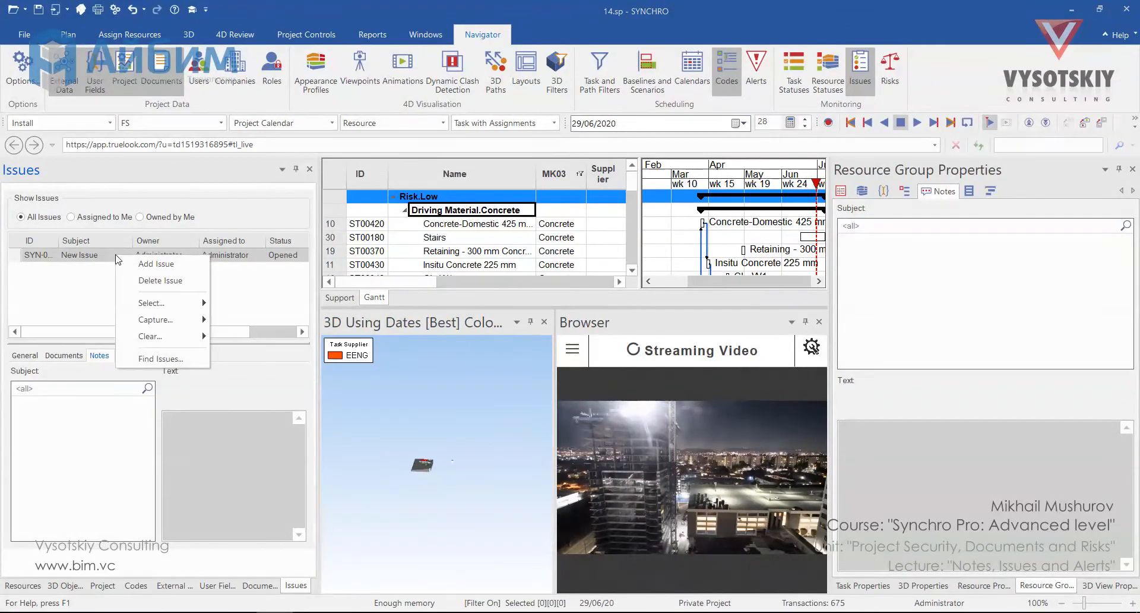
mouse_move(150, 303)
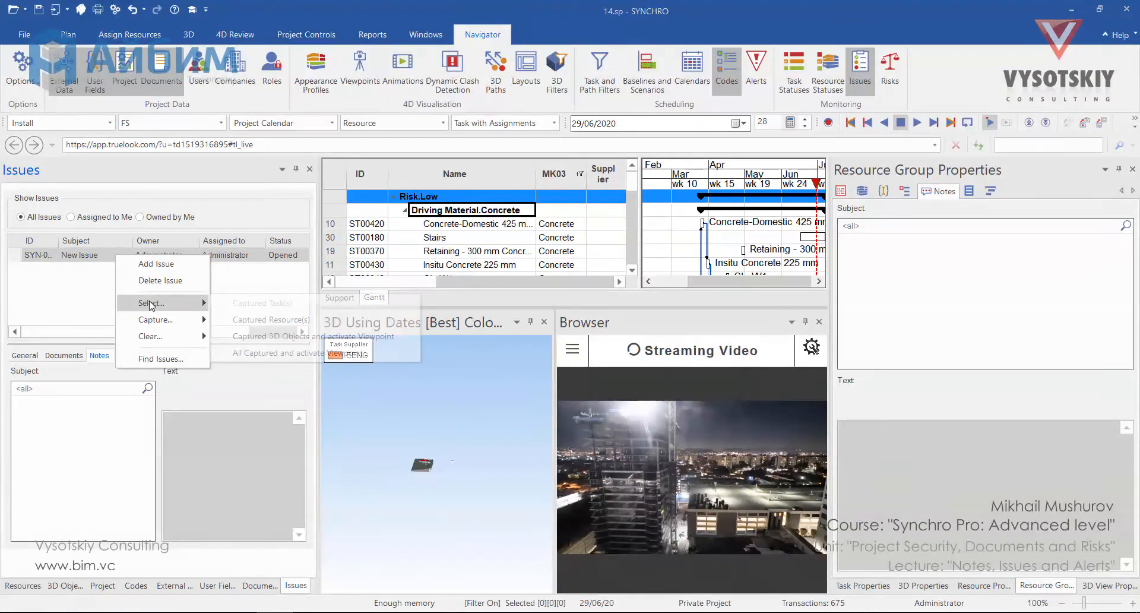
click(281, 353)
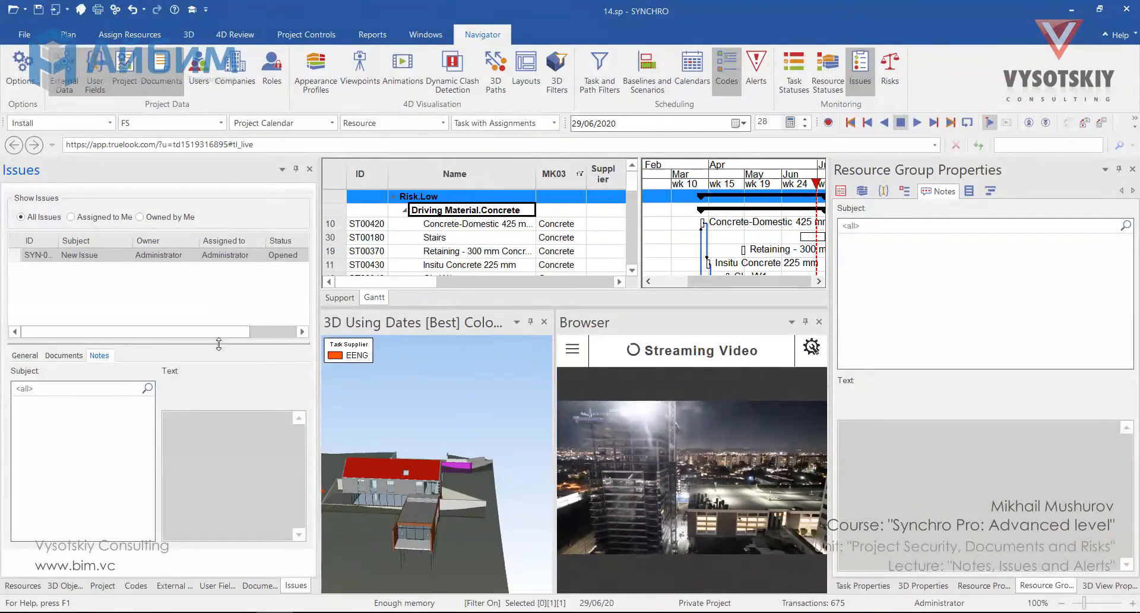
Select the task assigned to the retaining wall and capture it in the new issue.
click(461, 473)
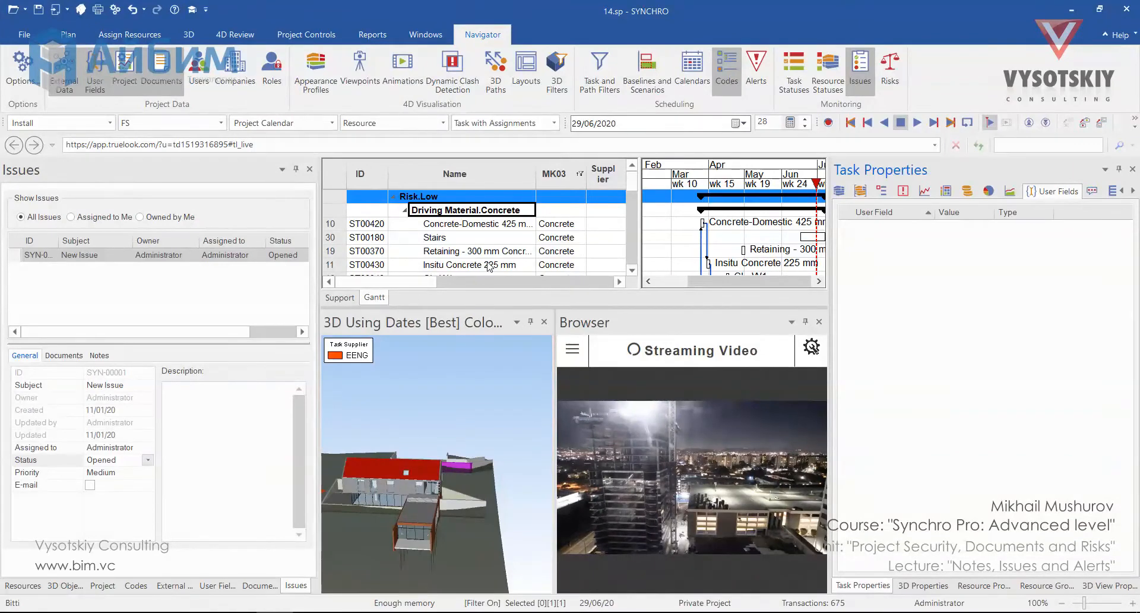
right_click(464, 465)
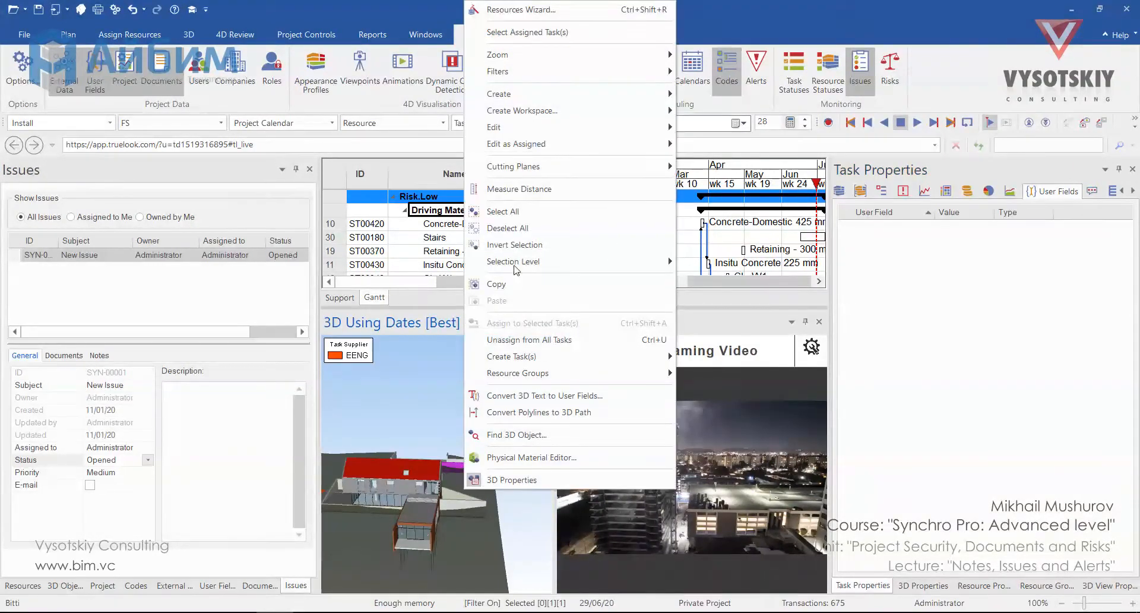
click(528, 32)
right_click(97, 256)
mouse_move(156, 320)
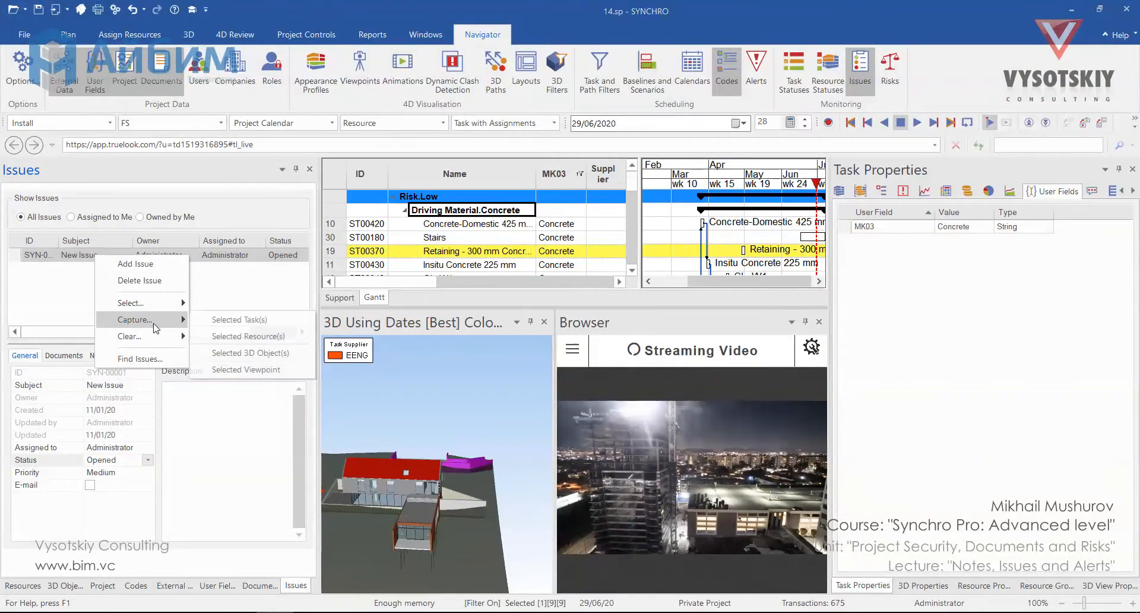
click(220, 321)
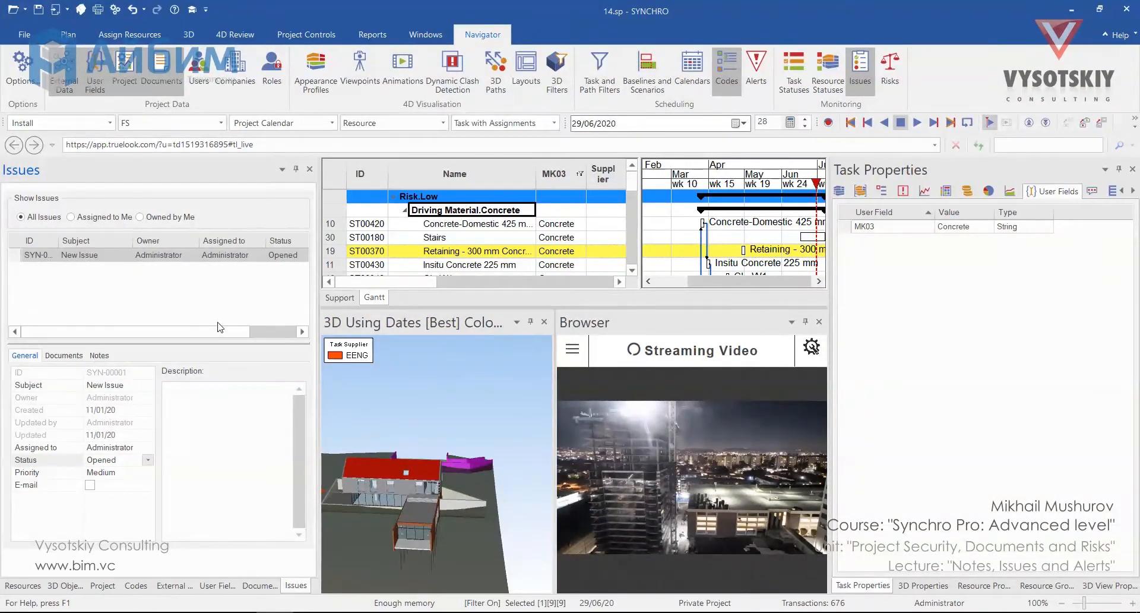
Clear the current selection and select the captured task from the new issue.
click(216, 283)
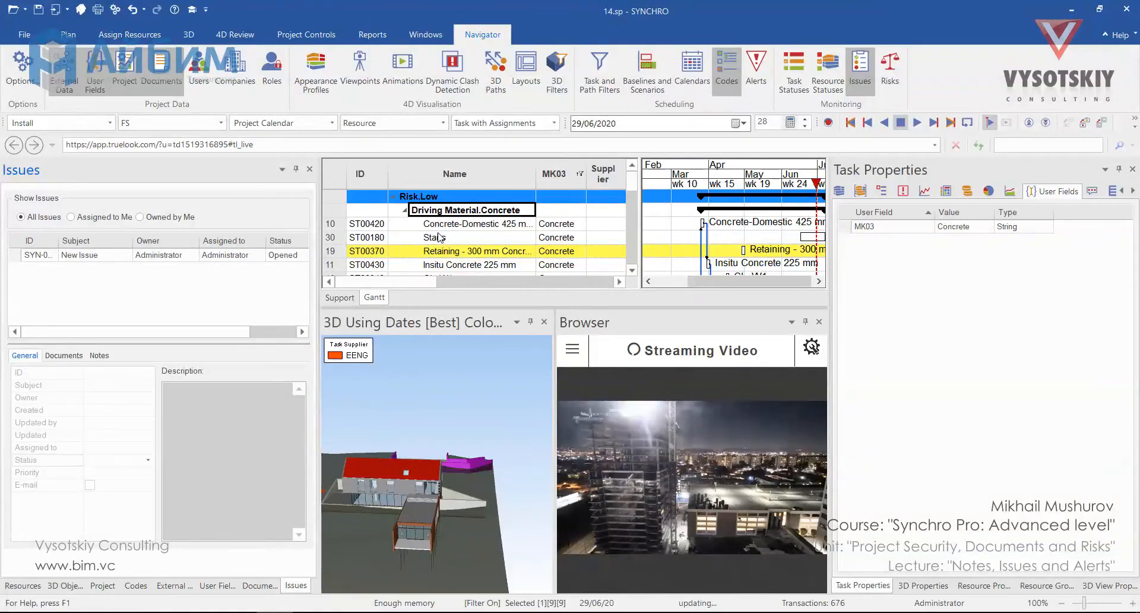
click(127, 259)
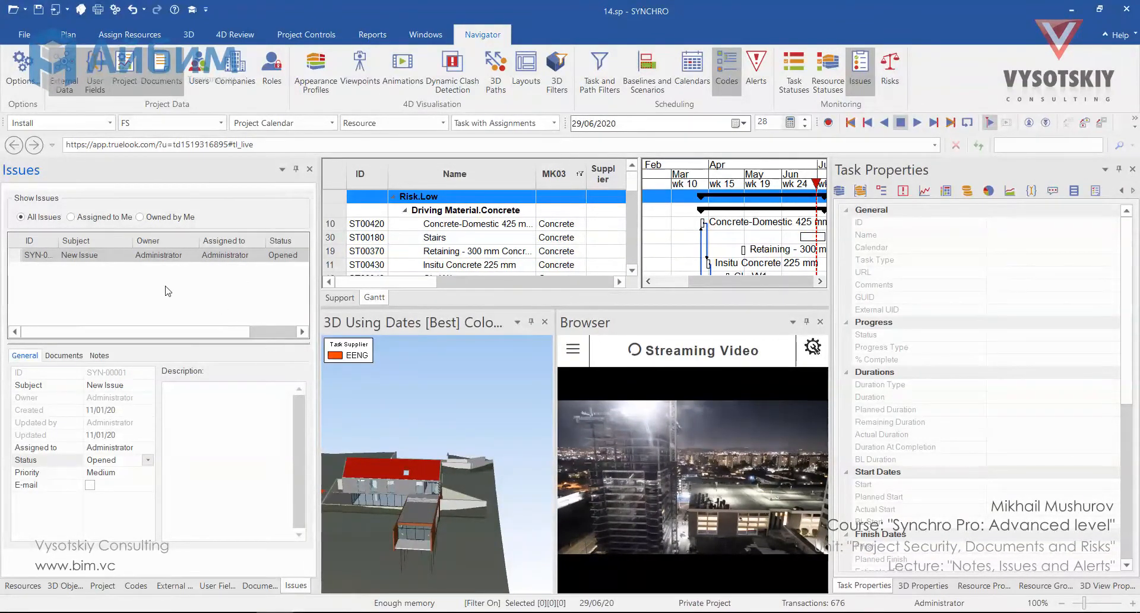
right_click(171, 255)
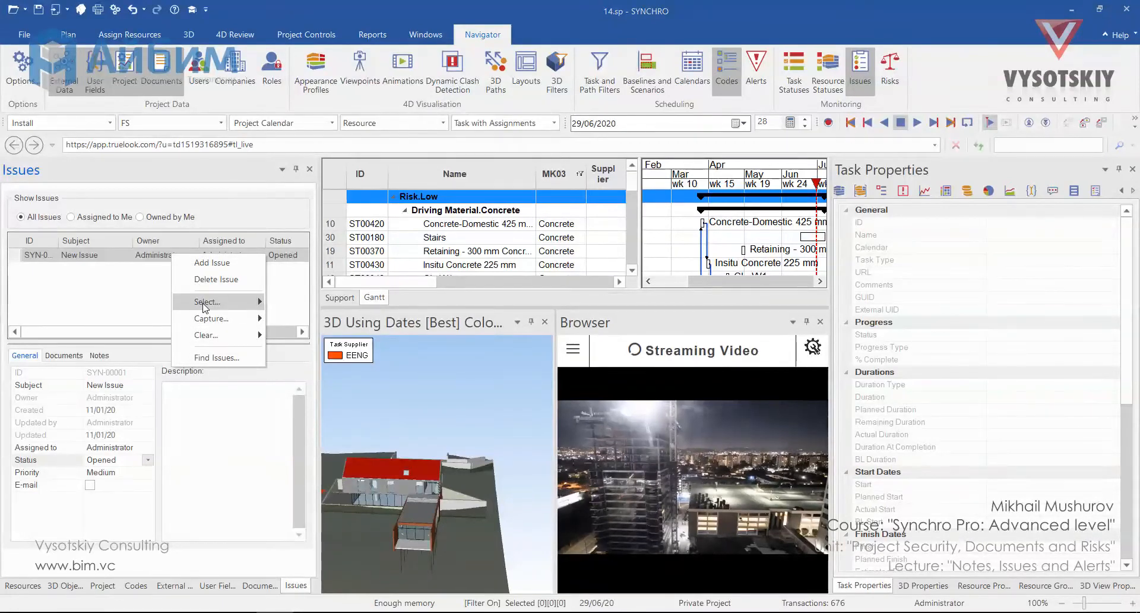
mouse_move(204, 304)
click(298, 303)
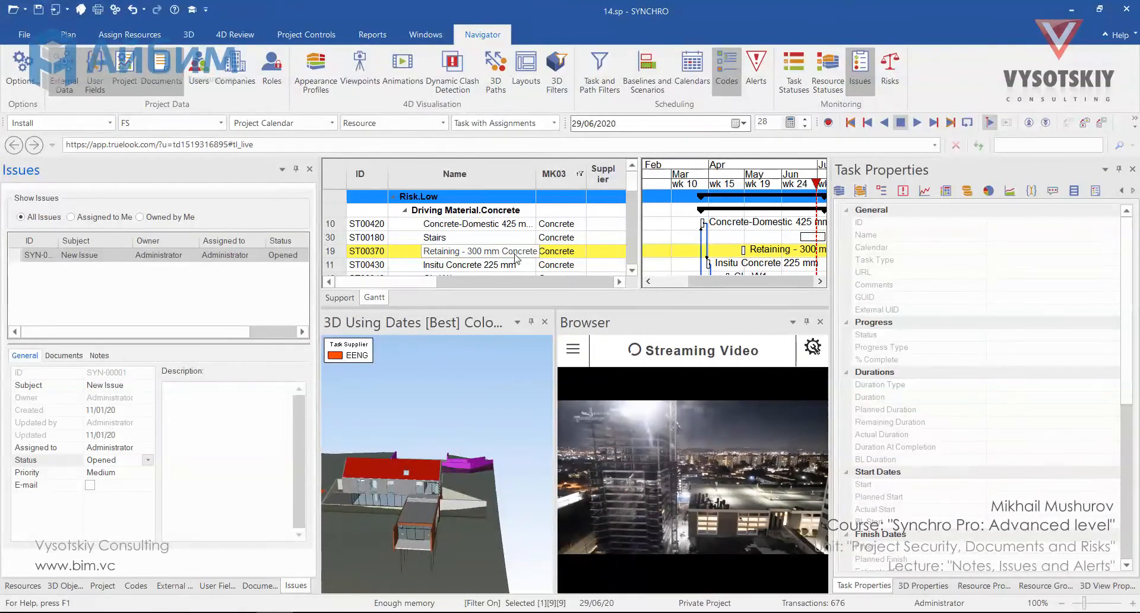
View the resources and general properties of the selected retaining wall task.
click(838, 191)
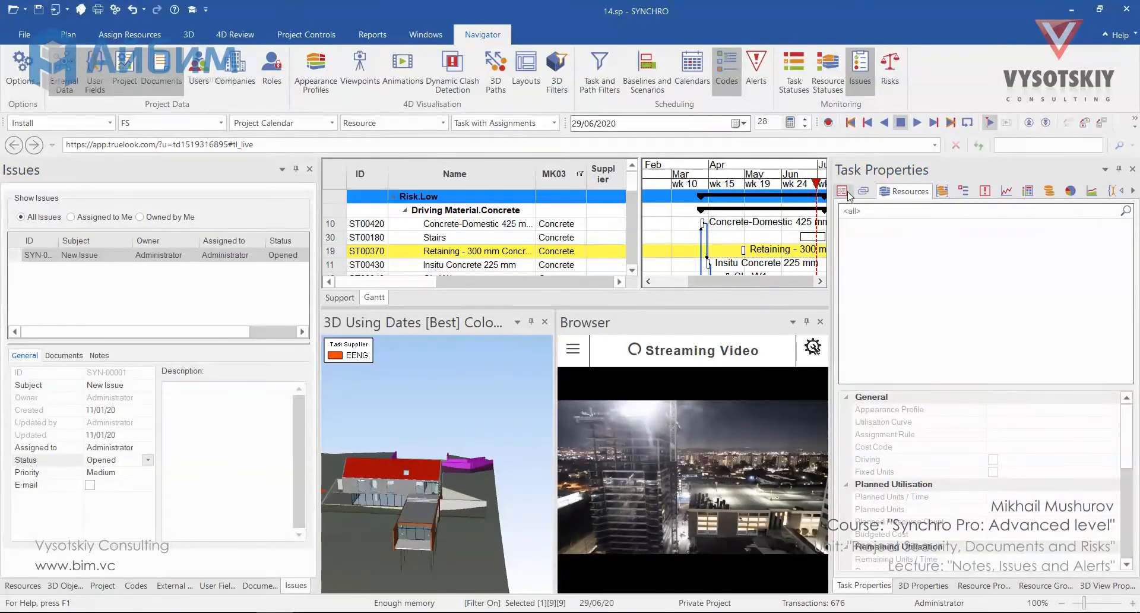
click(848, 193)
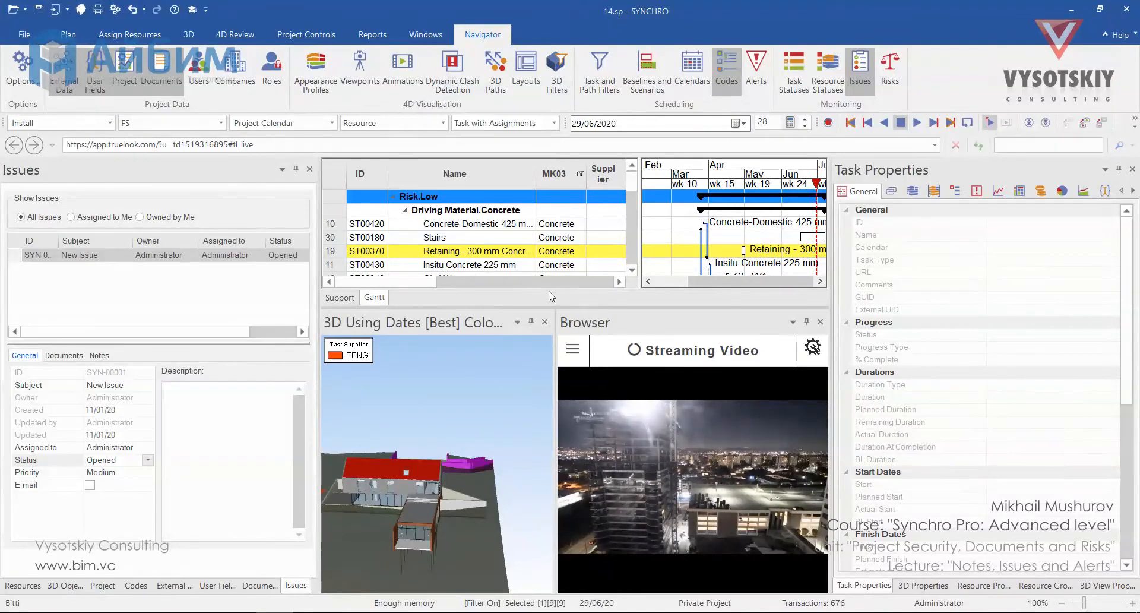
Select the Retaining - 300 mm Concrete task and view the issues linked to it in its properties.
click(504, 252)
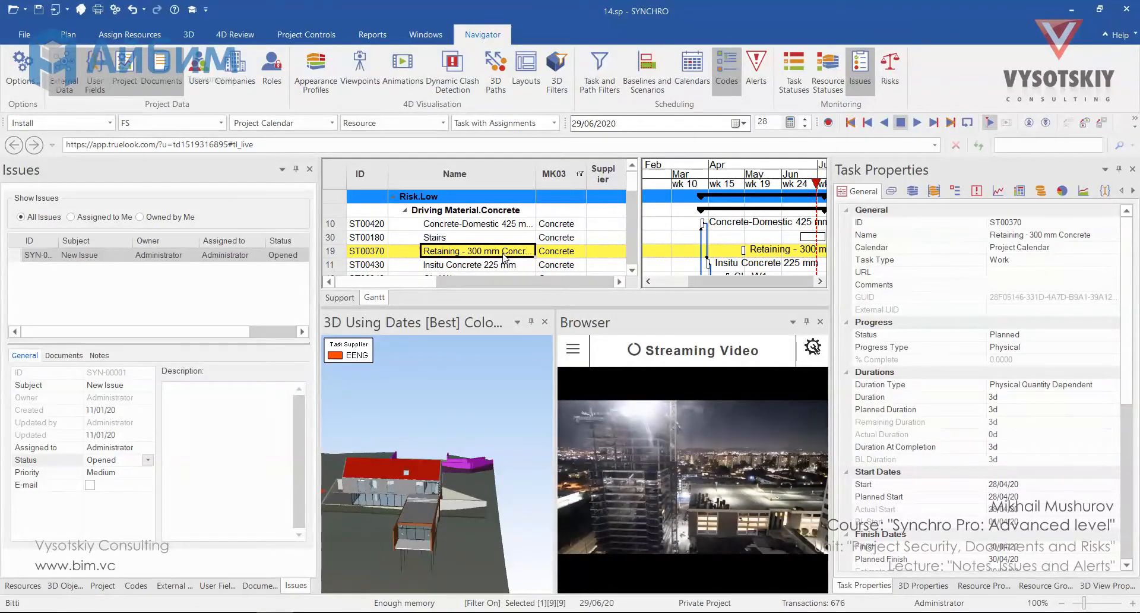
click(1133, 191)
click(1133, 192)
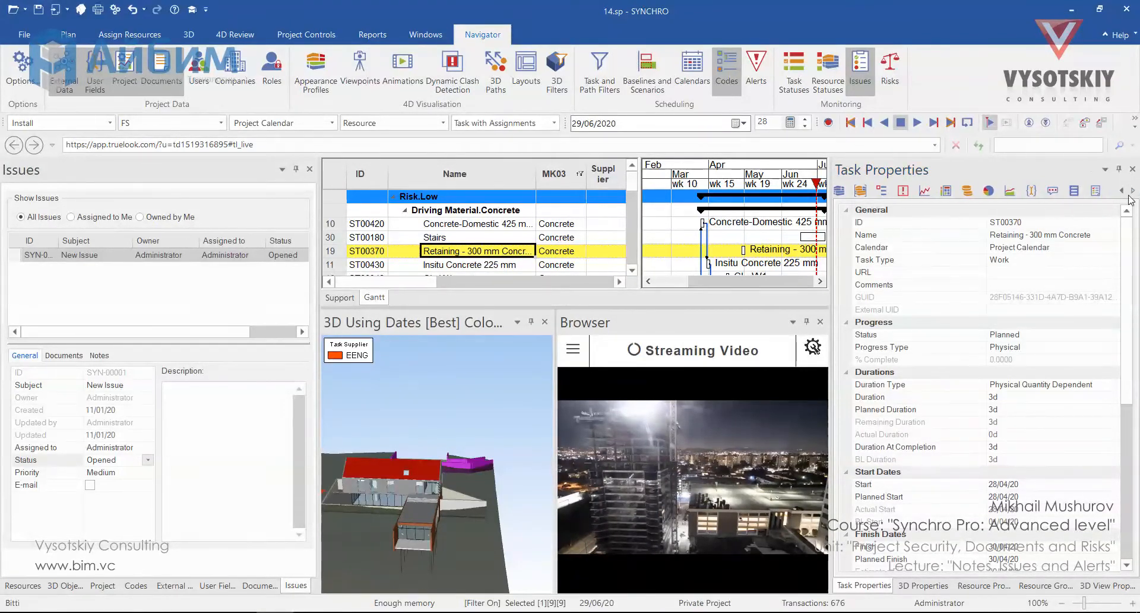
click(1103, 192)
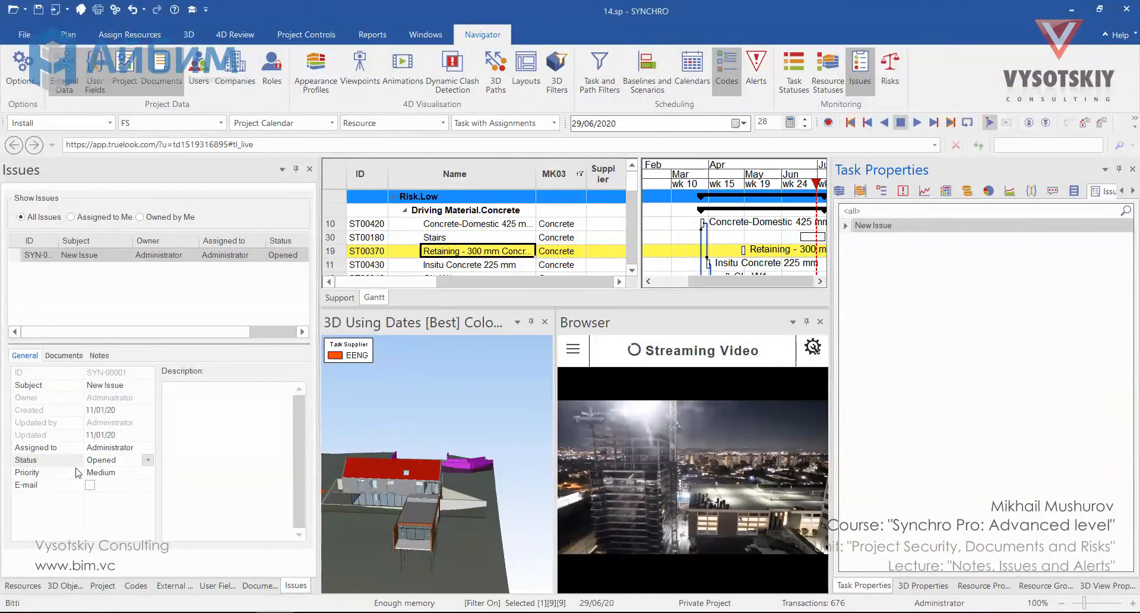
Check the new issue's status options, and switch the issue list between assigned to me, owned by me and all issues.
click(147, 461)
click(145, 462)
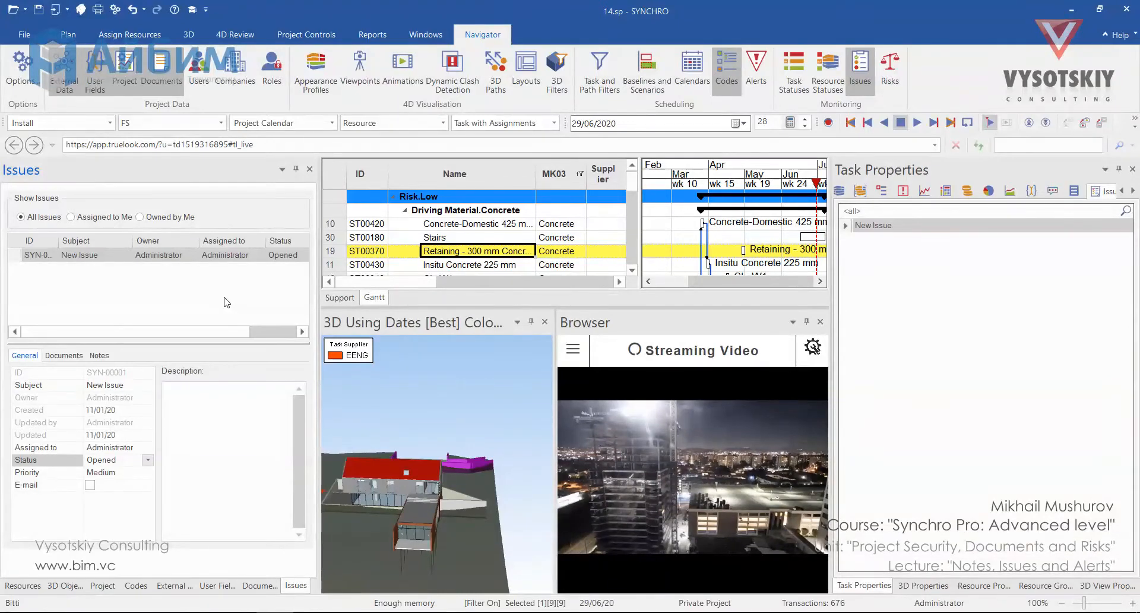
click(44, 217)
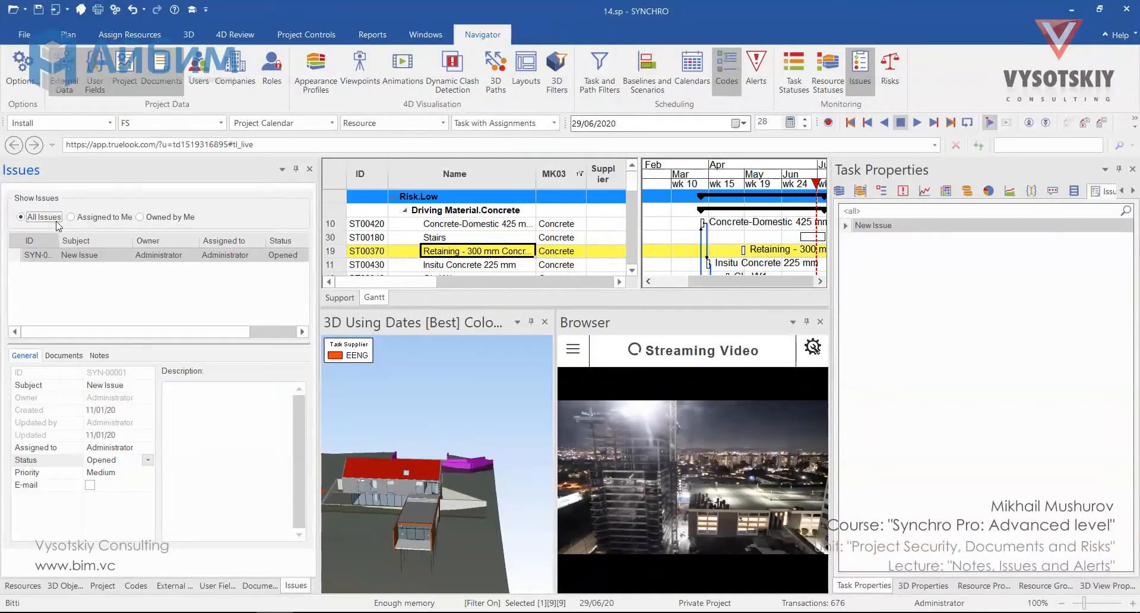
click(106, 218)
click(154, 218)
click(43, 218)
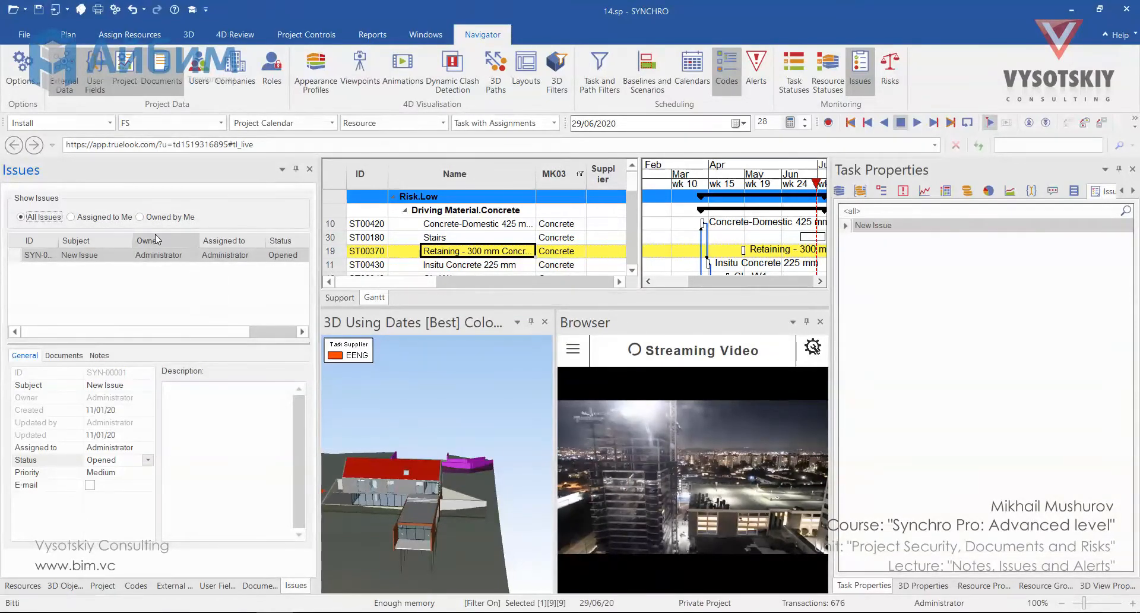
Open the alerts list, and review the scheduling report and the project's alerts by category.
click(756, 74)
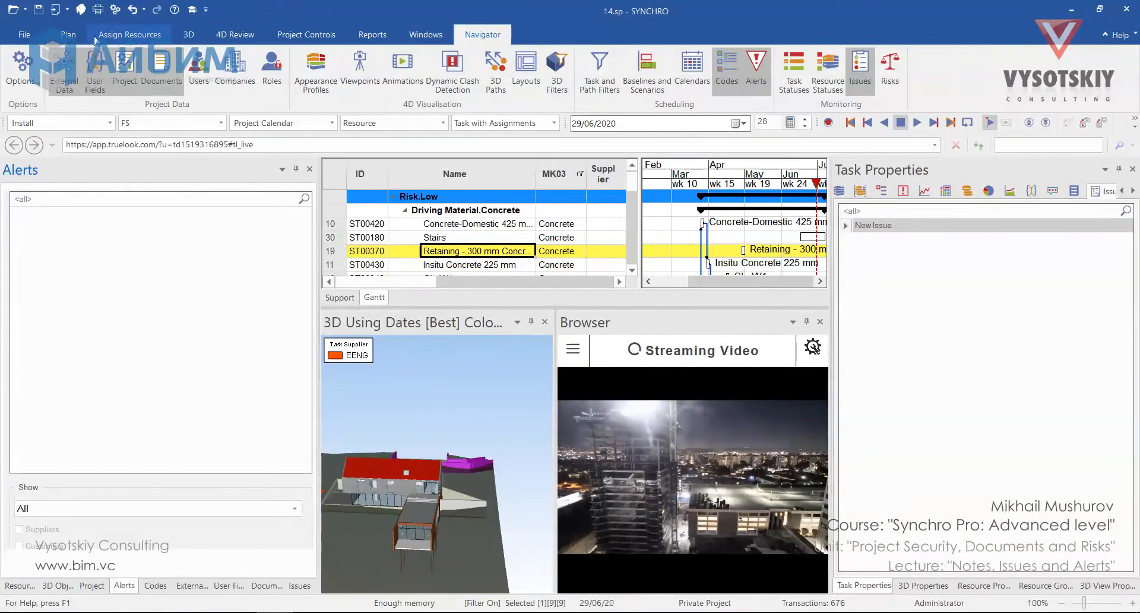
click(74, 38)
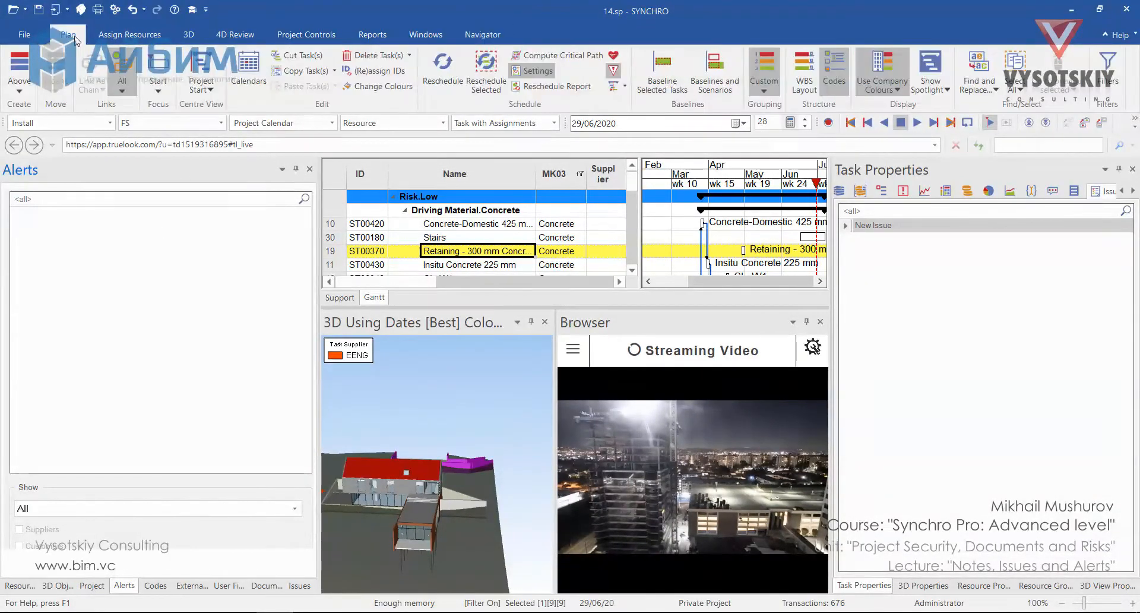
click(533, 89)
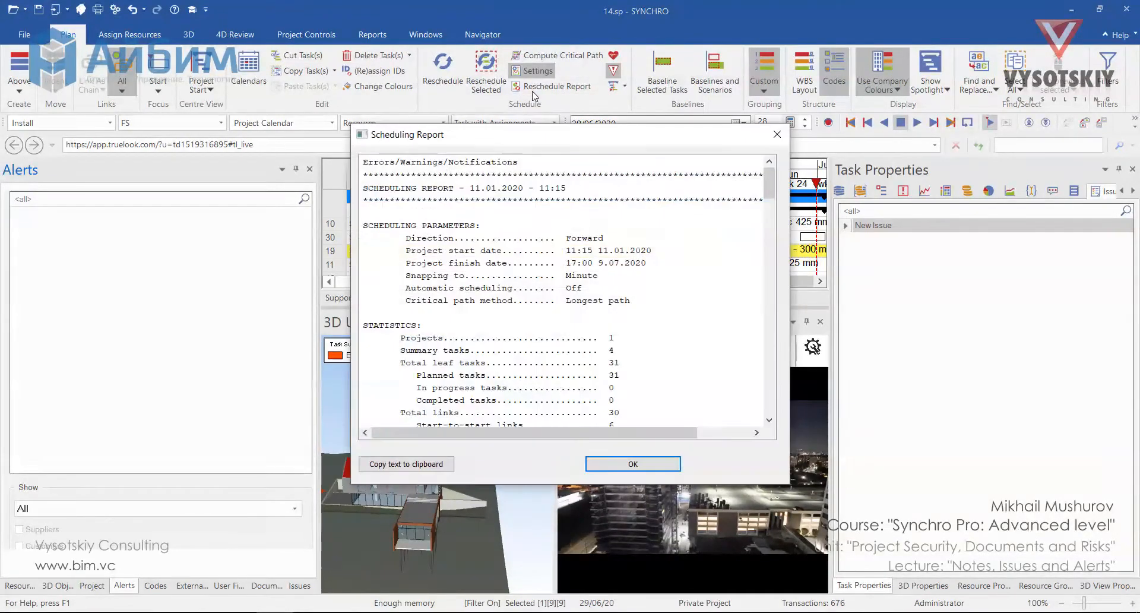
drag(768, 183, 769, 404)
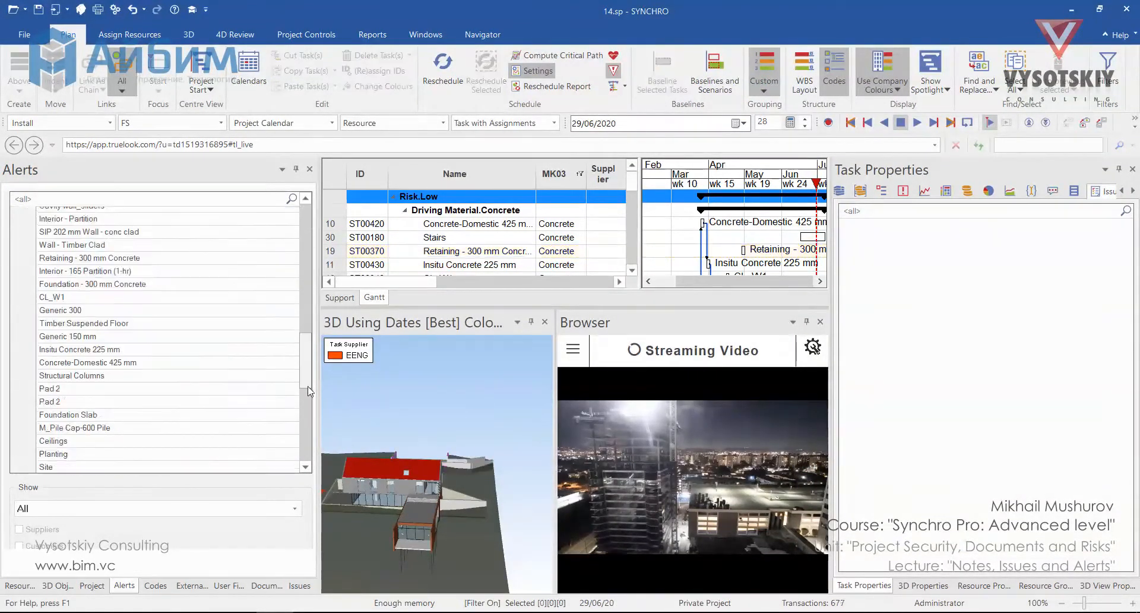
drag(309, 384, 306, 216)
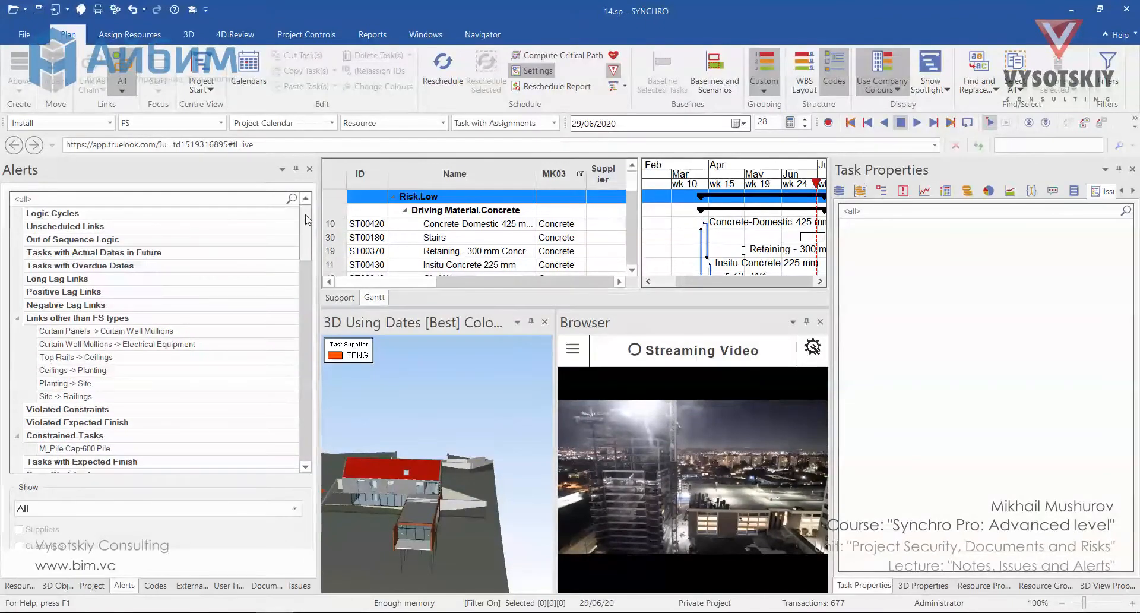
Search the program options for "resch" and review the Gantt chart's rescheduling parameters.
click(116, 12)
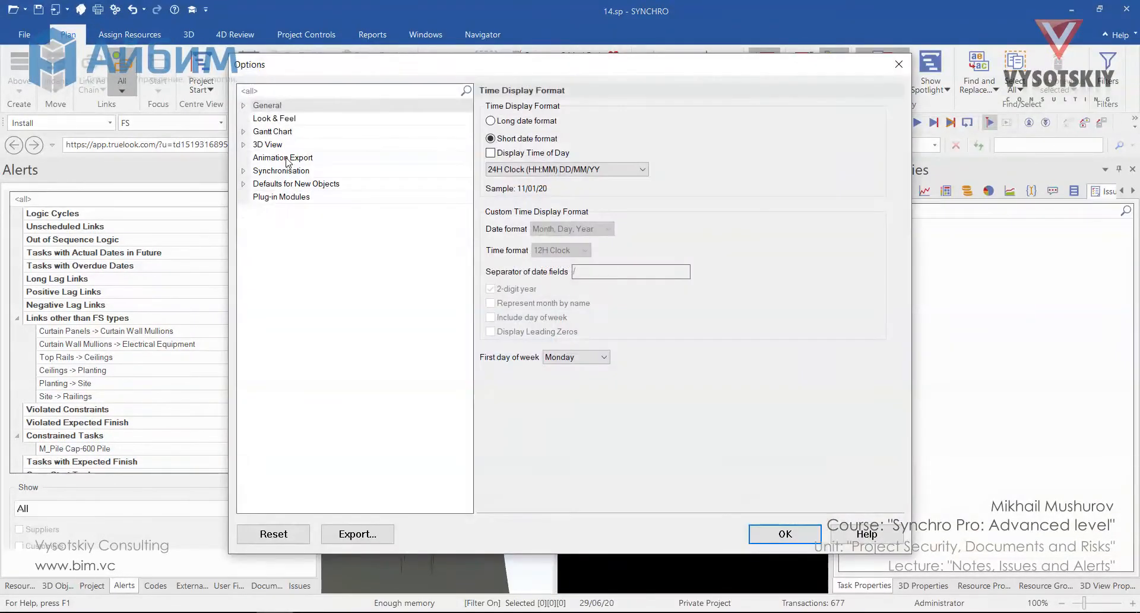
click(308, 92)
text(resch)
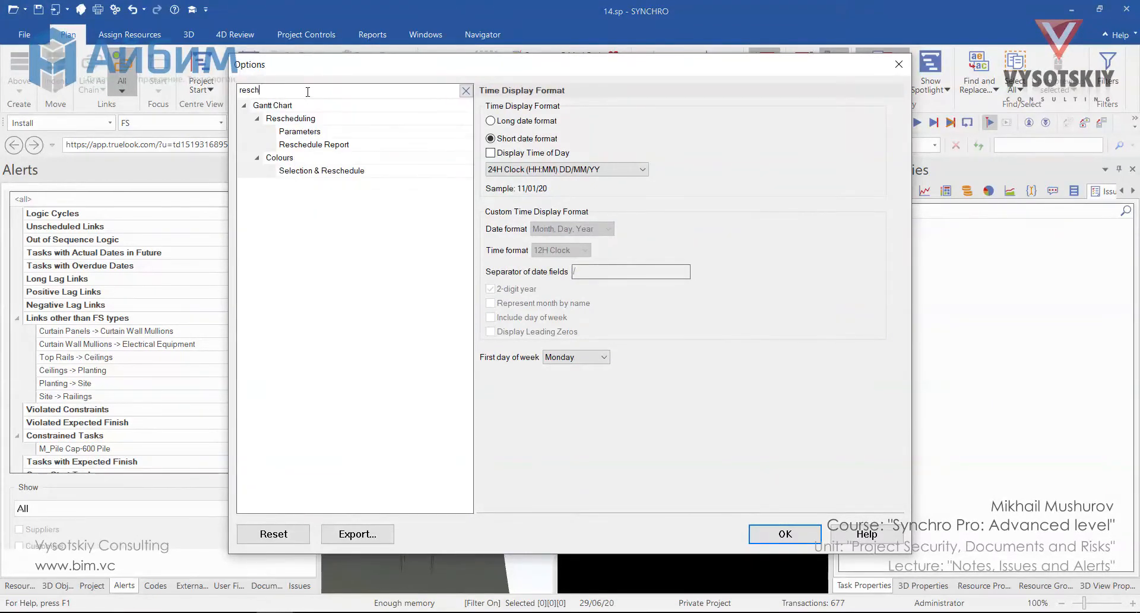
click(291, 118)
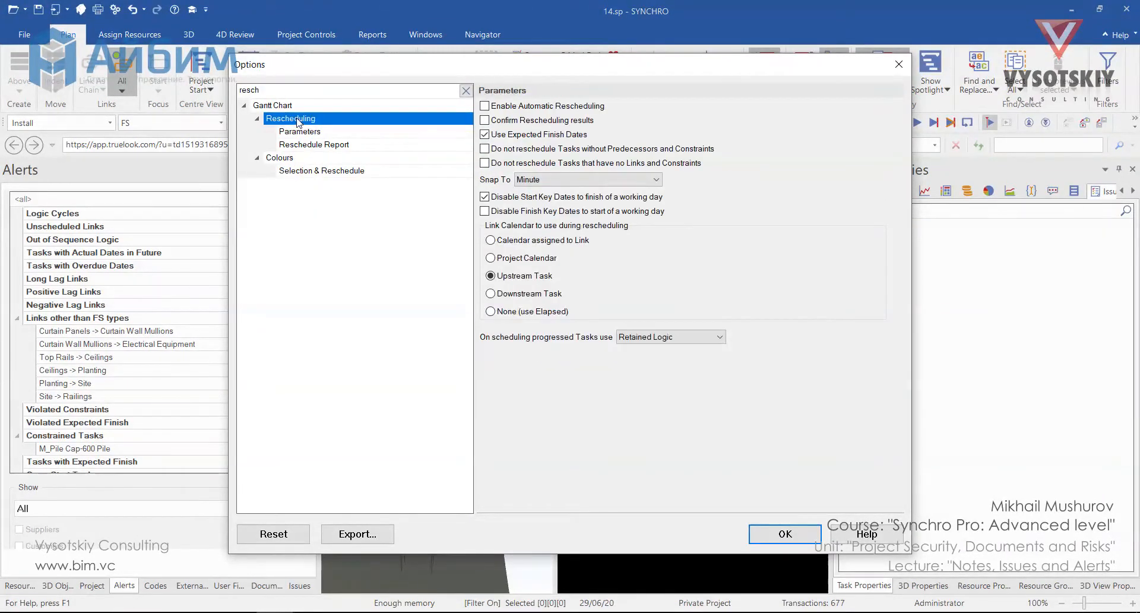
click(309, 135)
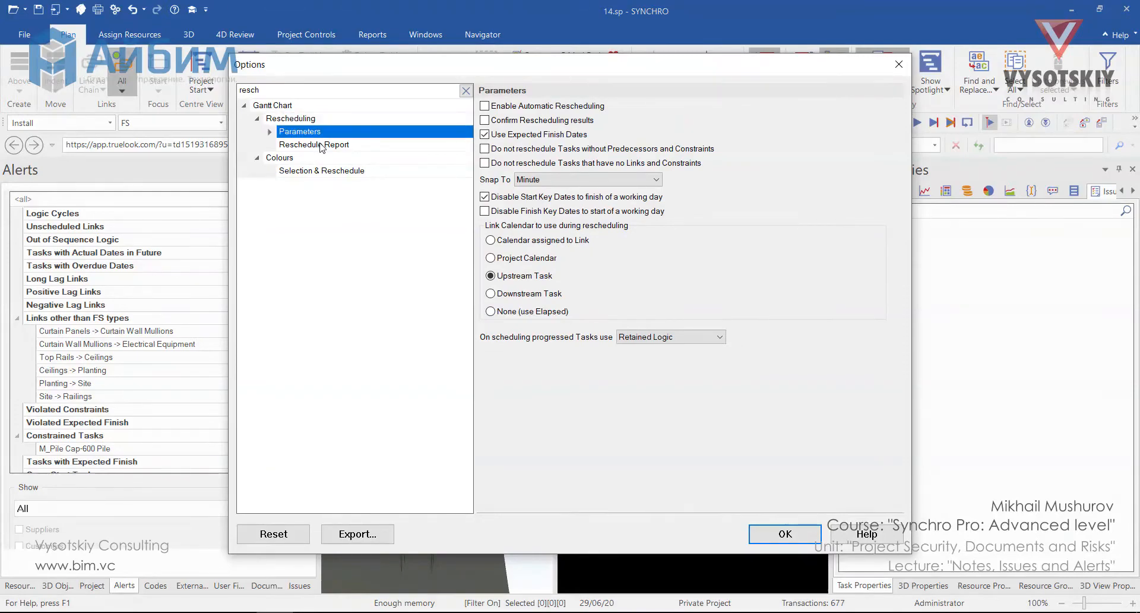